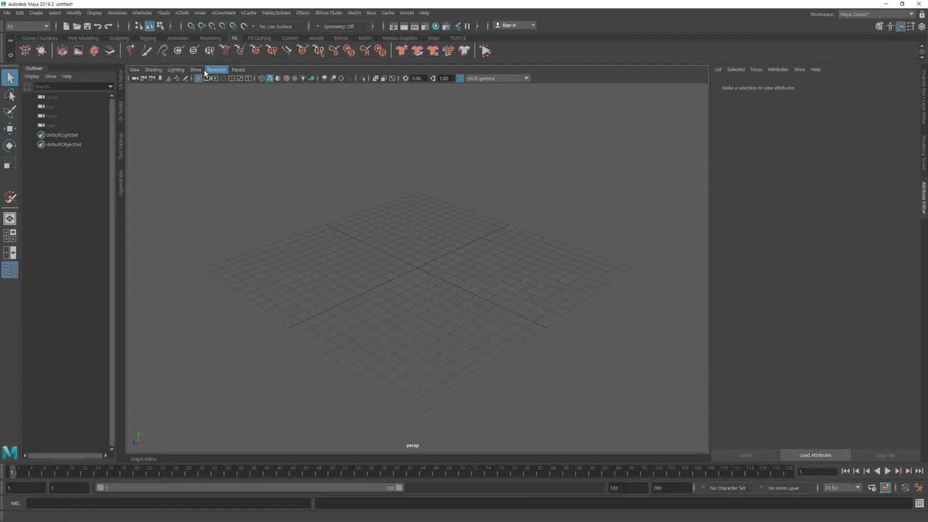
# Create an nParticle emitter at the origin and orbit to view it
pyautogui.click(145, 14)
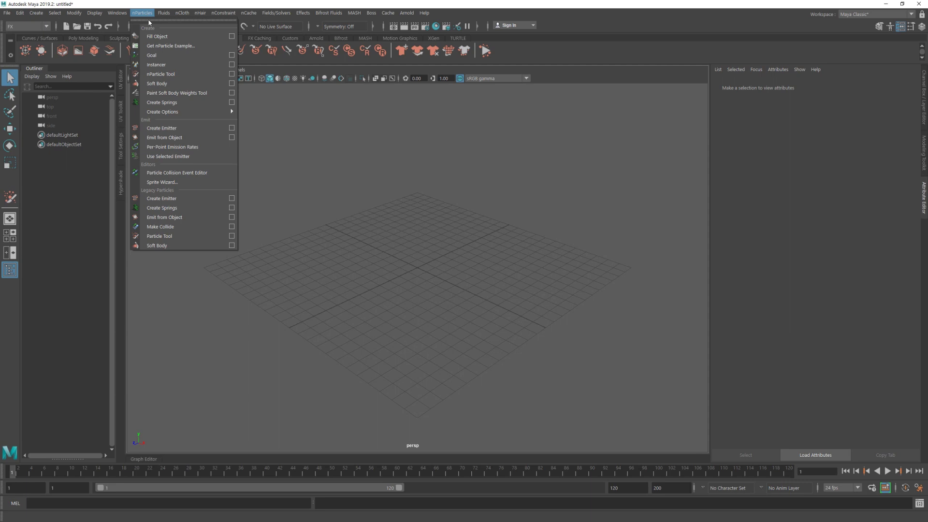
pyautogui.click(174, 128)
pyautogui.keyDown('alt'); pyautogui.moveTo(483, 315); pyautogui.dragTo(503, 309); pyautogui.keyUp('alt')
pyautogui.keyDown('alt'); pyautogui.moveTo(503, 309); pyautogui.dragTo(521, 301, button='middle'); pyautogui.keyUp('alt')
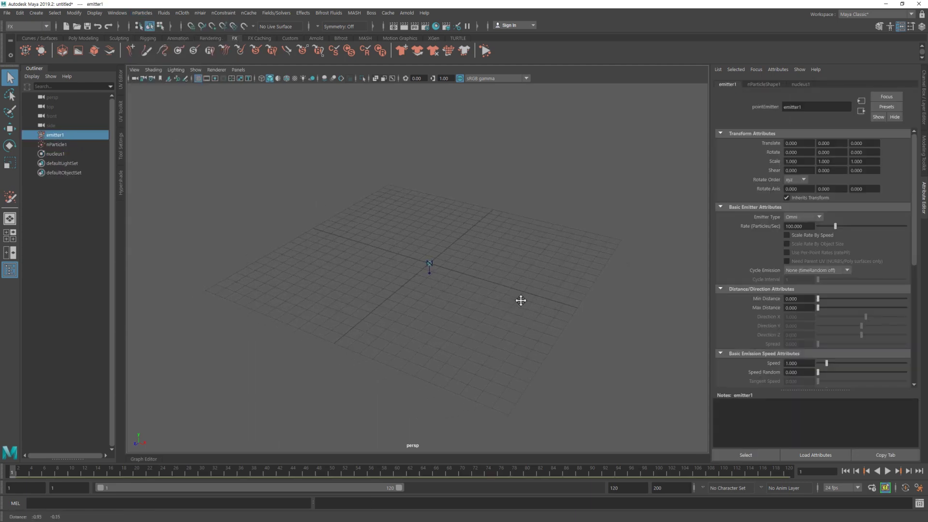
# Set the emitter type to Directional and play the simulation to watch the particle stream
pyautogui.click(798, 218)
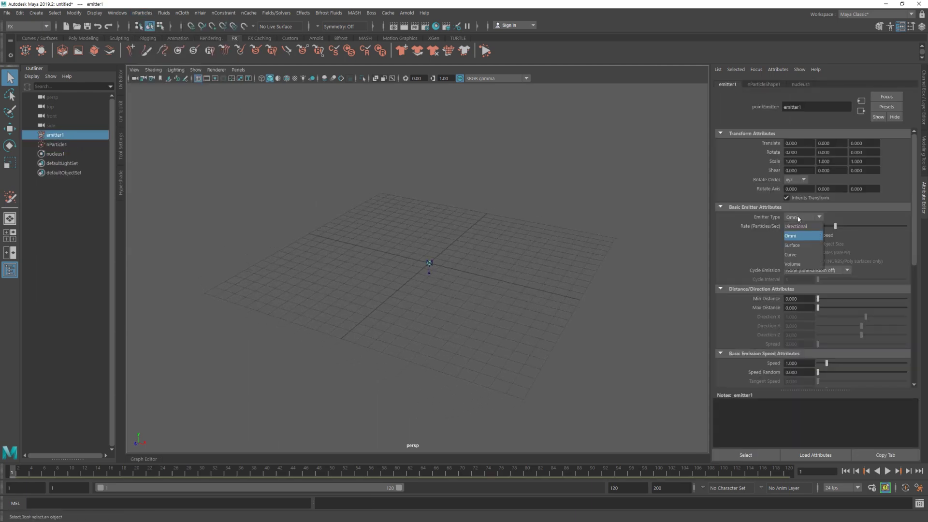
pyautogui.click(797, 225)
pyautogui.write('3.000')
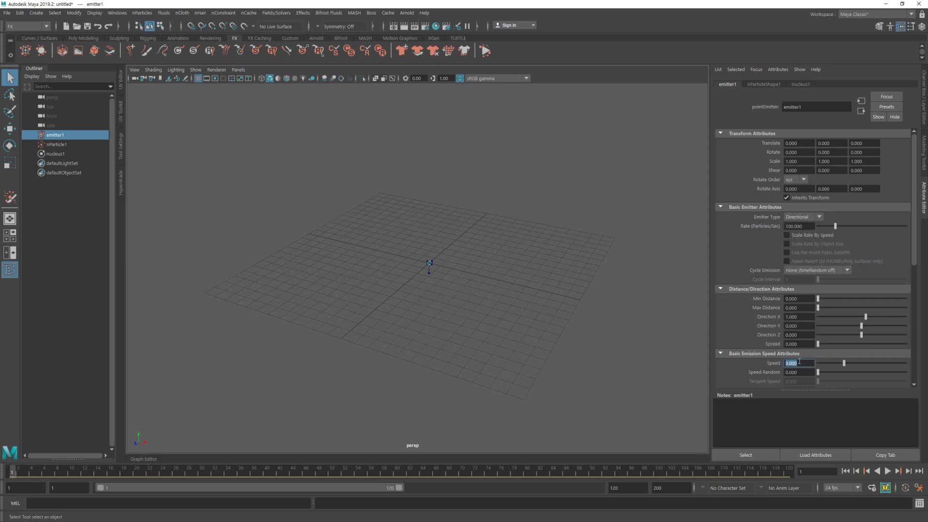
pyautogui.click(887, 471)
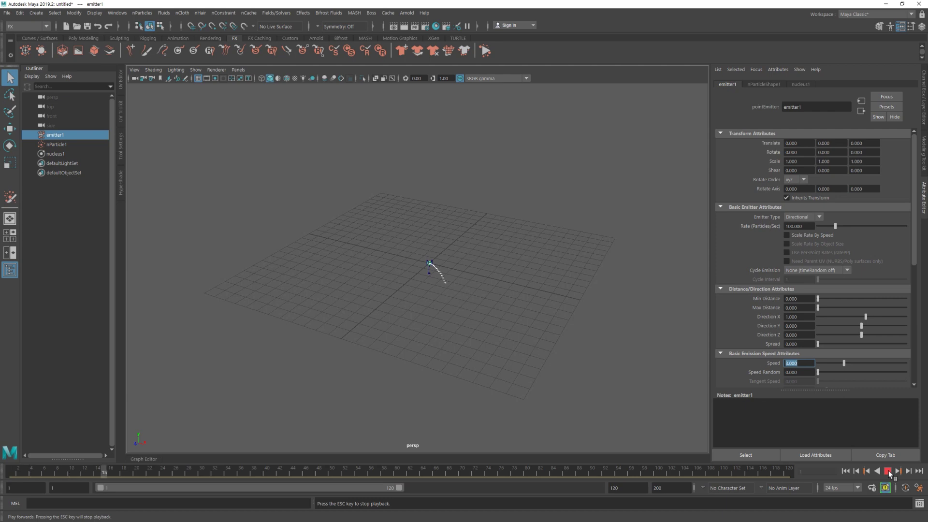
pyautogui.click(888, 470)
pyautogui.moveTo(584, 335); pyautogui.dragTo(431, 275)
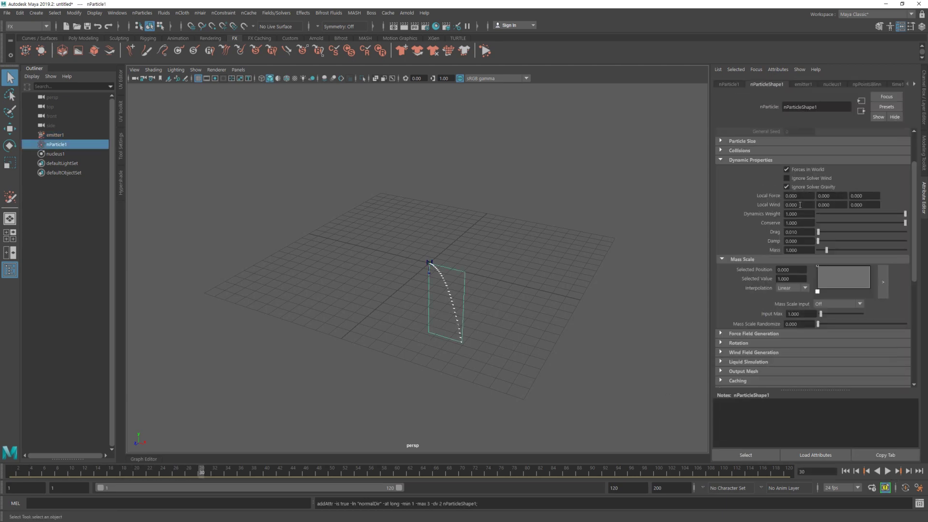
# Replay the simulation from frame 1 and select the emitted particles
pyautogui.keyDown('alt'); pyautogui.moveTo(507, 317); pyautogui.dragTo(487, 330); pyautogui.keyUp('alt')
pyautogui.click(846, 471)
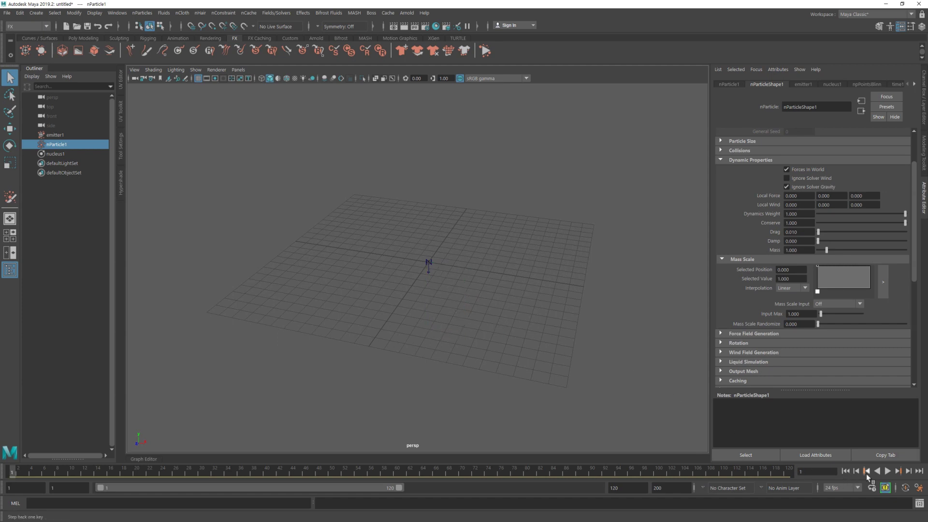
pyautogui.click(887, 471)
pyautogui.click(888, 471)
pyautogui.moveTo(518, 279); pyautogui.dragTo(454, 240)
# Give emitter1 Speed 3 and Speed Random 1, then replay to check the straight stream
pyautogui.click(56, 135)
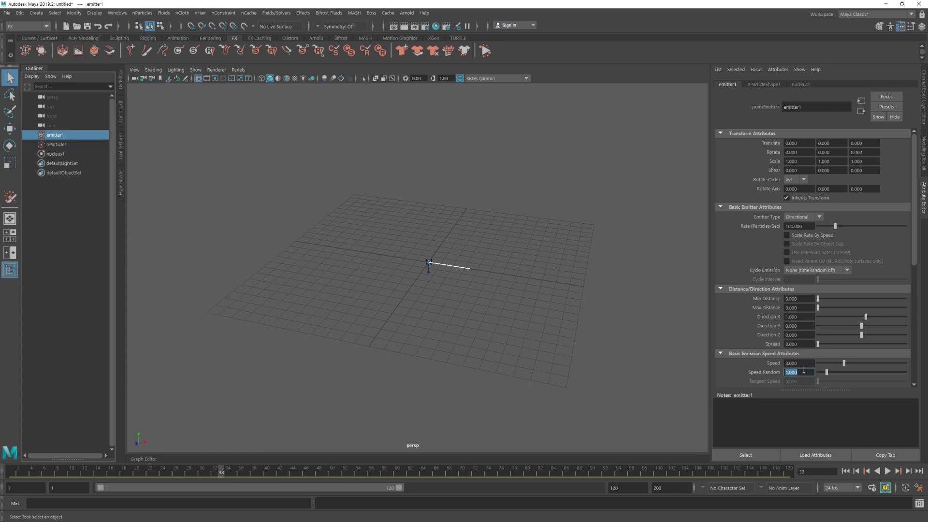
pyautogui.click(845, 471)
pyautogui.click(888, 471)
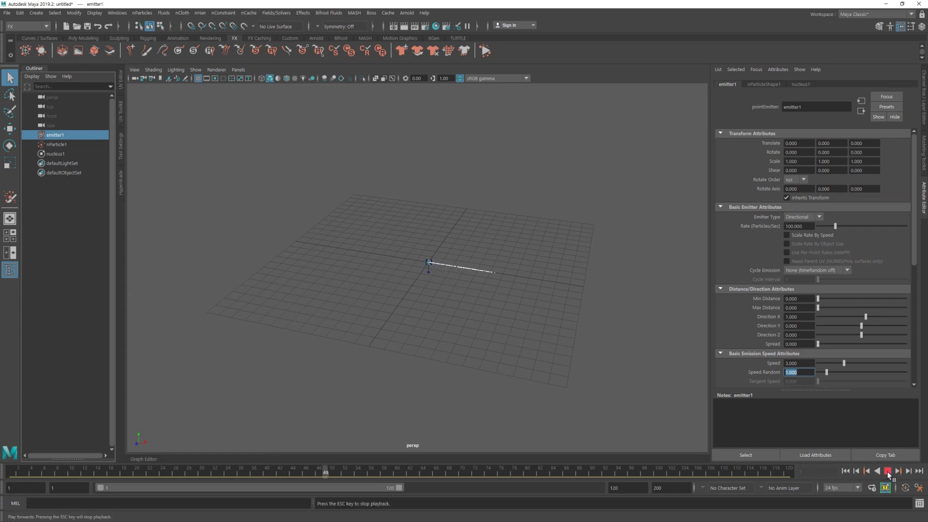
pyautogui.click(888, 471)
pyautogui.click(616, 375)
pyautogui.click(495, 276)
pyautogui.moveTo(495, 276)
pyautogui.keyDown('alt'); pyautogui.mouseDown(button='right')
pyautogui.moveTo(526, 316)
pyautogui.moveTo(485, 316)
pyautogui.mouseUp(button='right'); pyautogui.keyUp('alt')
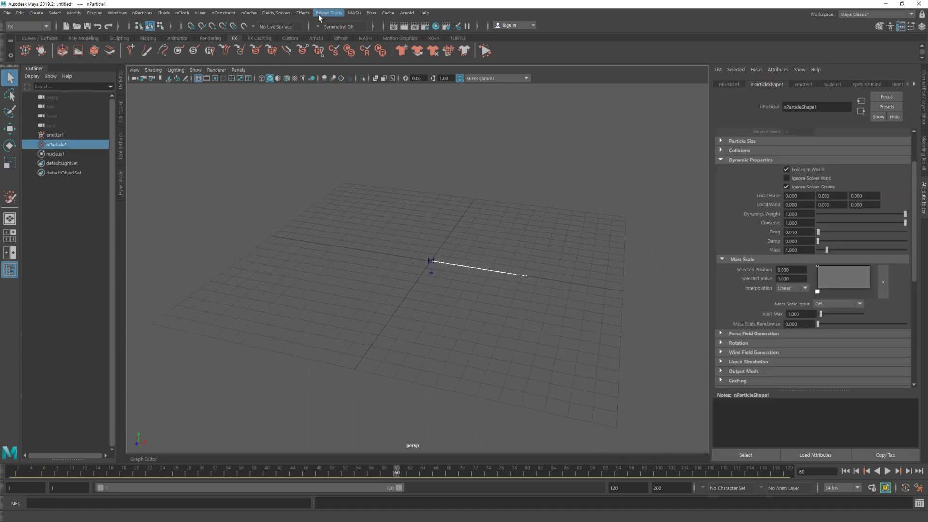
# Add a Volume Axis field to the selected particles
pyautogui.click(276, 13)
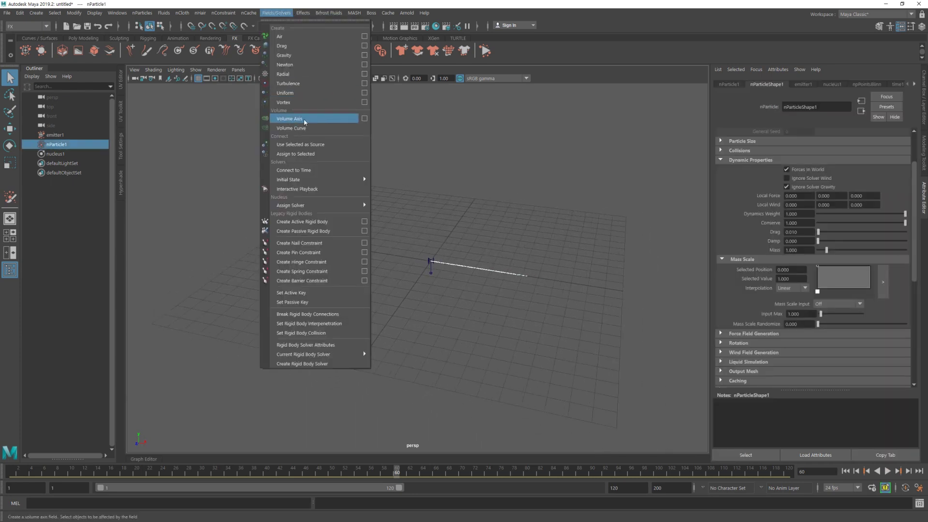
pyautogui.click(321, 120)
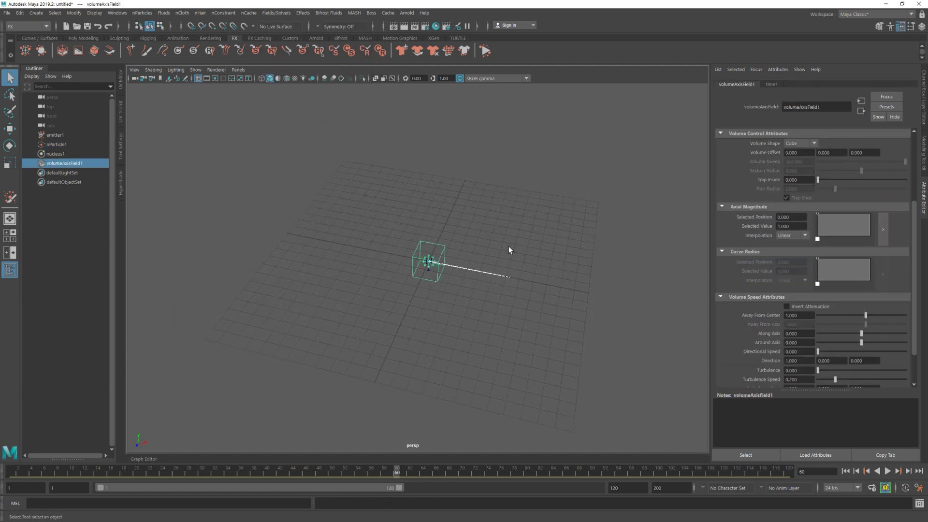
pyautogui.moveTo(508, 246)
pyautogui.keyDown('alt'); pyautogui.mouseDown()
pyautogui.moveTo(477, 247)
pyautogui.moveTo(507, 258)
pyautogui.moveTo(495, 261)
pyautogui.moveTo(540, 258)
pyautogui.mouseUp(); pyautogui.keyUp('alt')
# Change volumeAxisField1's Volume Shape to Sphere
pyautogui.scroll(2, 805, 278)
pyautogui.scroll(1, 807, 274)
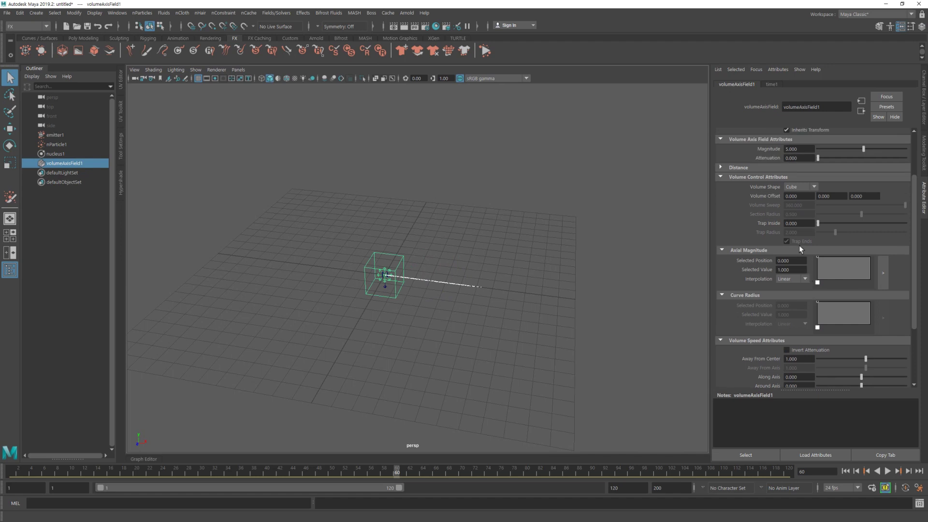
pyautogui.click(800, 187)
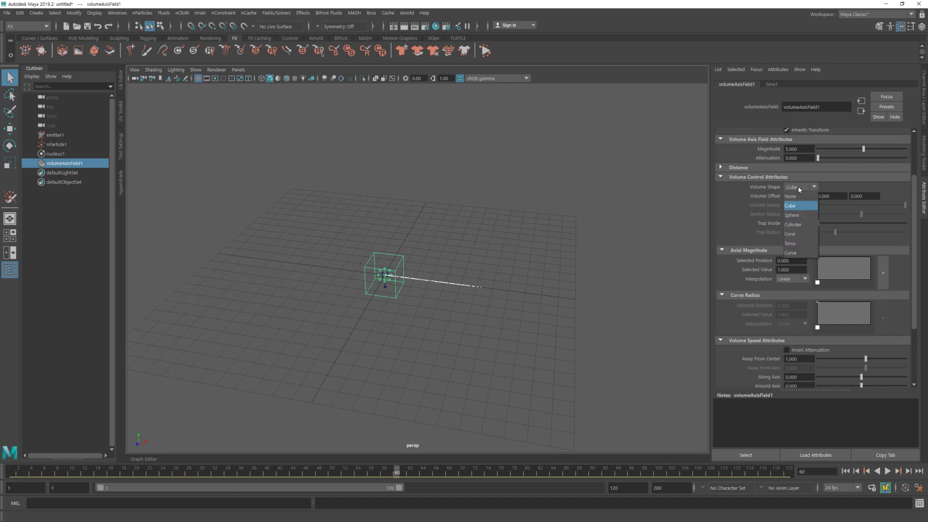
pyautogui.click(805, 218)
pyautogui.scroll(-2, 465, 250)
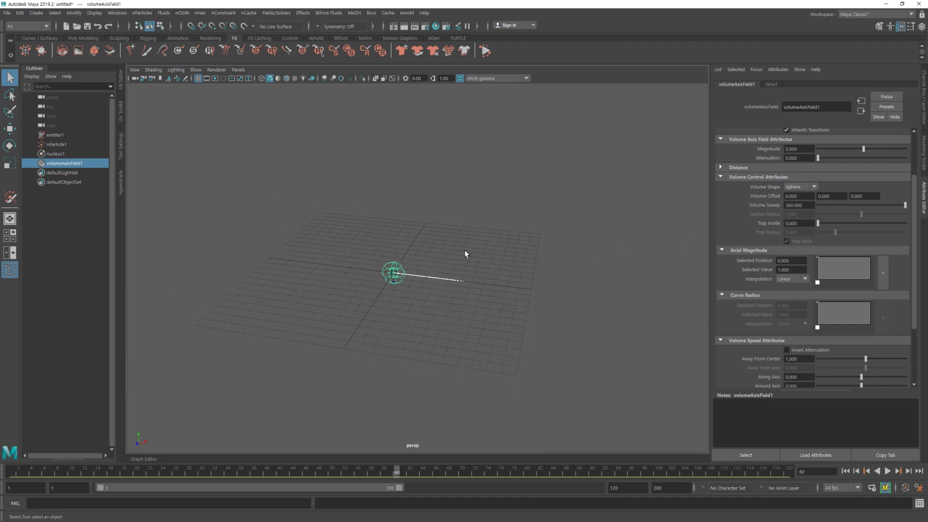
# Scale the spherical field uniformly to about 17 units, then replay the simulation
pyautogui.press('r')
pyautogui.moveTo(391, 275); pyautogui.dragTo(745, 260)
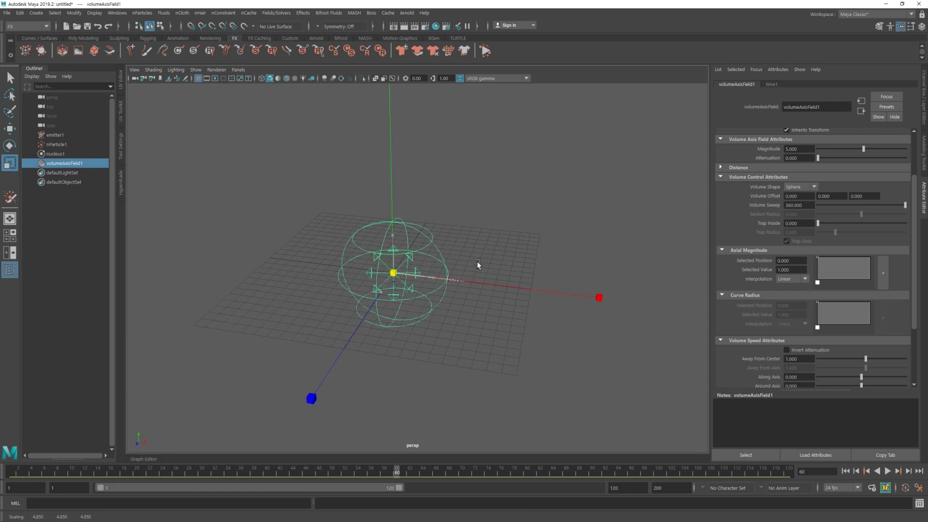
pyautogui.scroll(-5, 348, 252)
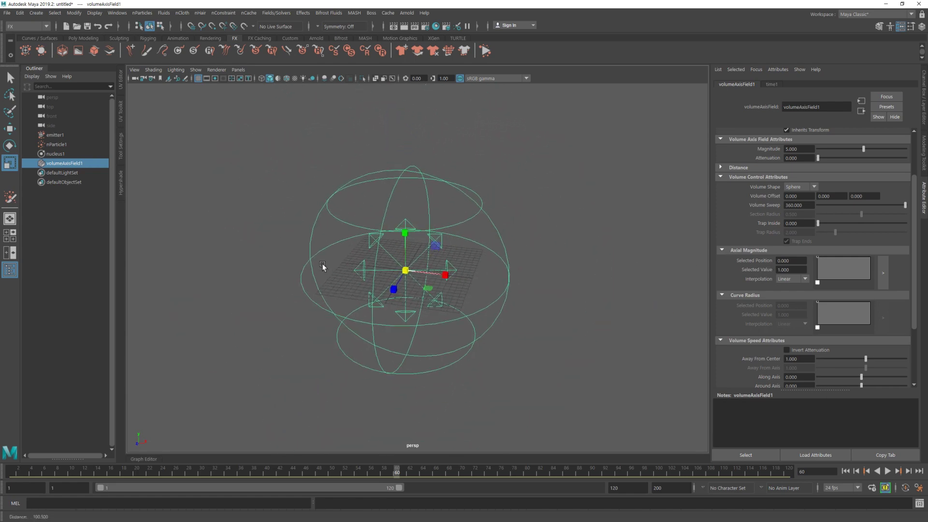
pyautogui.scroll(3, 500, 264)
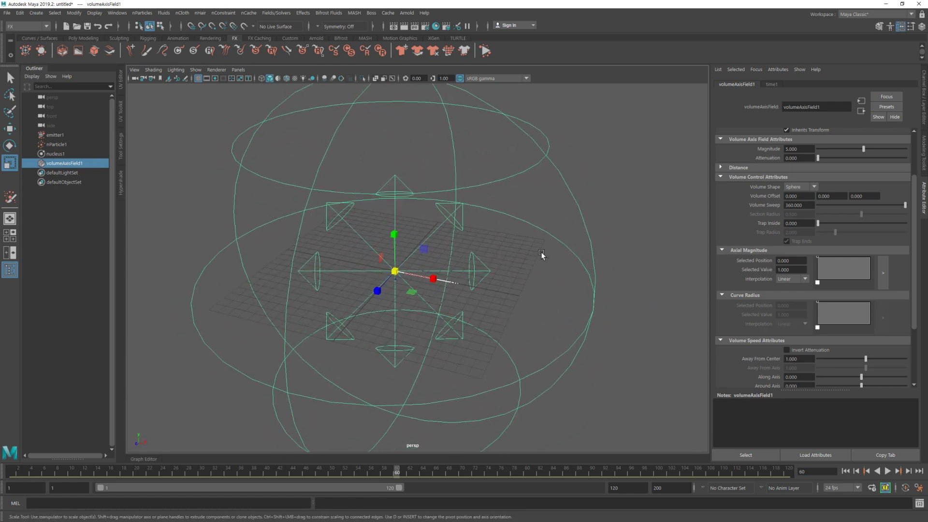
pyautogui.keyDown('alt'); pyautogui.moveTo(541, 251); pyautogui.dragTo(527, 245); pyautogui.keyUp('alt')
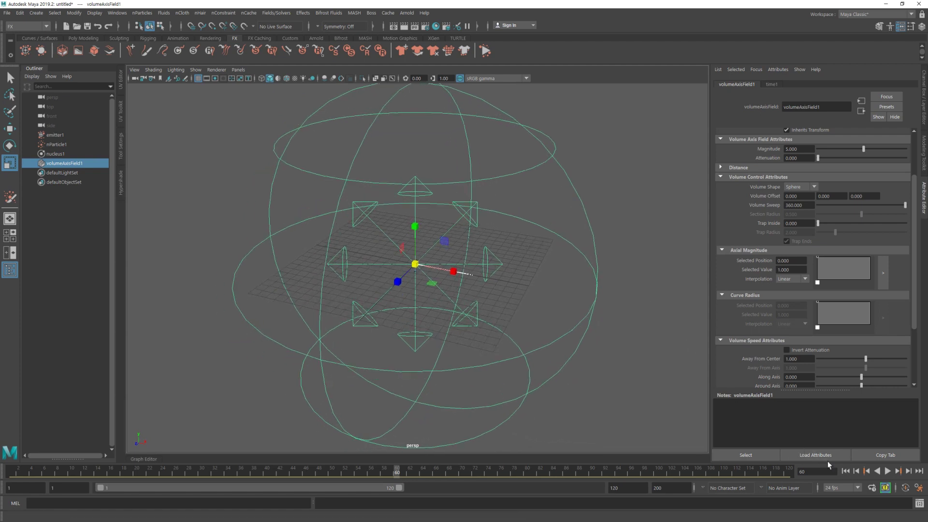
pyautogui.click(845, 472)
pyautogui.click(887, 471)
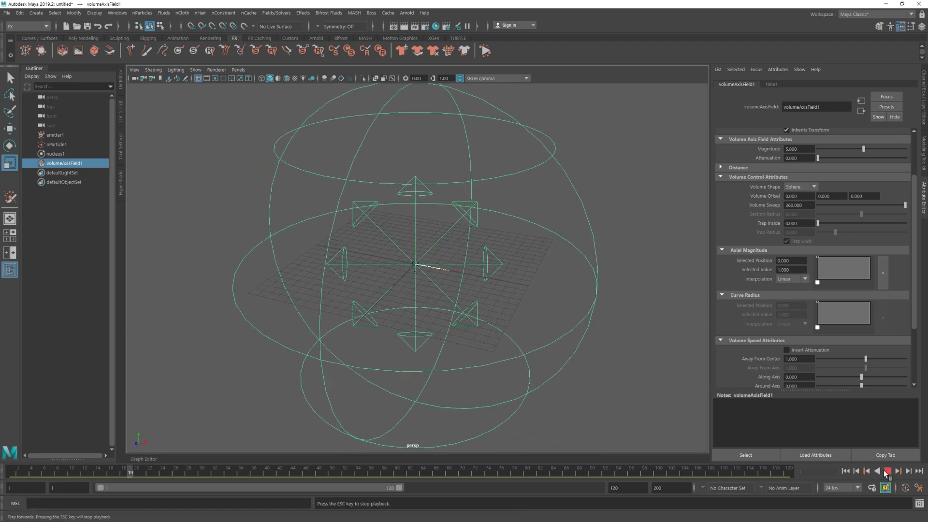
pyautogui.click(887, 471)
# Set the field's Away From Center to -0.5 and Around Axis to 3
pyautogui.scroll(-2, 833, 328)
pyautogui.scroll(-2, 829, 321)
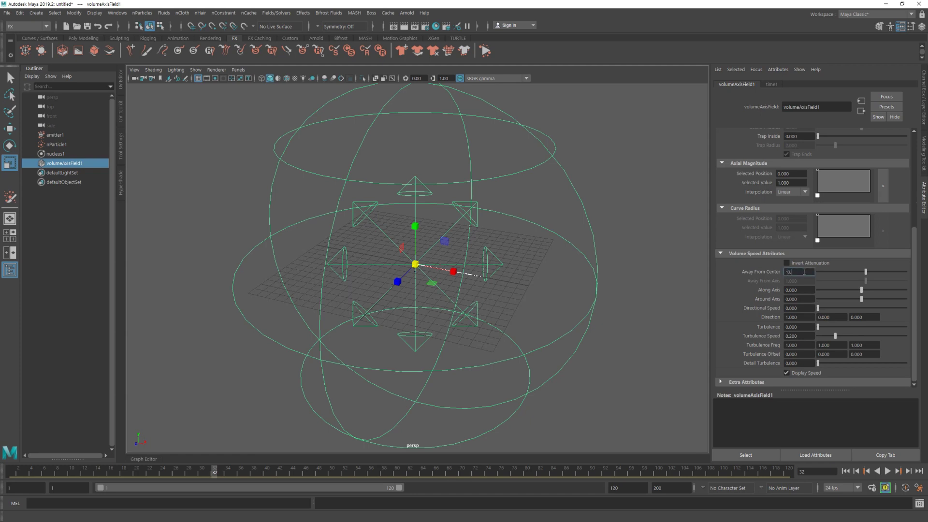
pyautogui.write('.5')
pyautogui.press('Return')
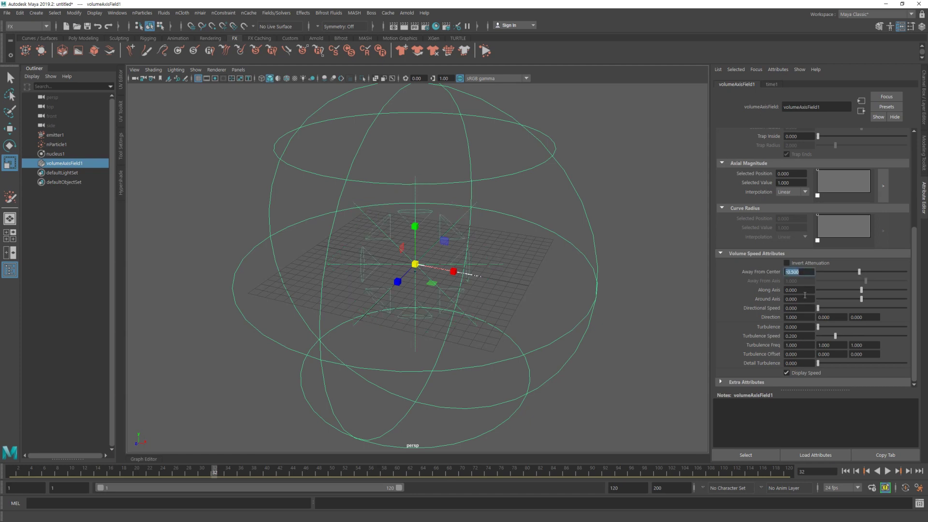
pyautogui.click(802, 298)
pyautogui.write('3')
pyautogui.press('Return')
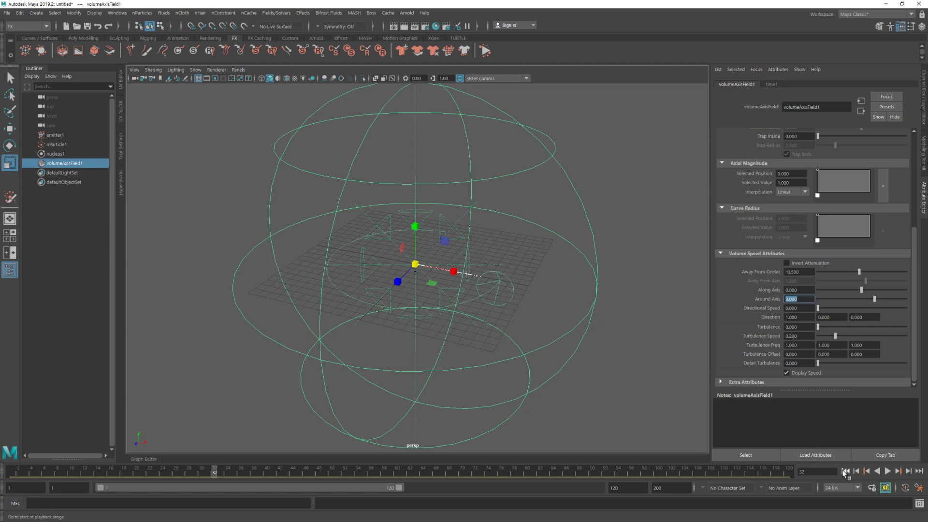
# Replay the simulation to see the particles swirl, then select nParticle1
pyautogui.click(845, 472)
pyautogui.click(888, 471)
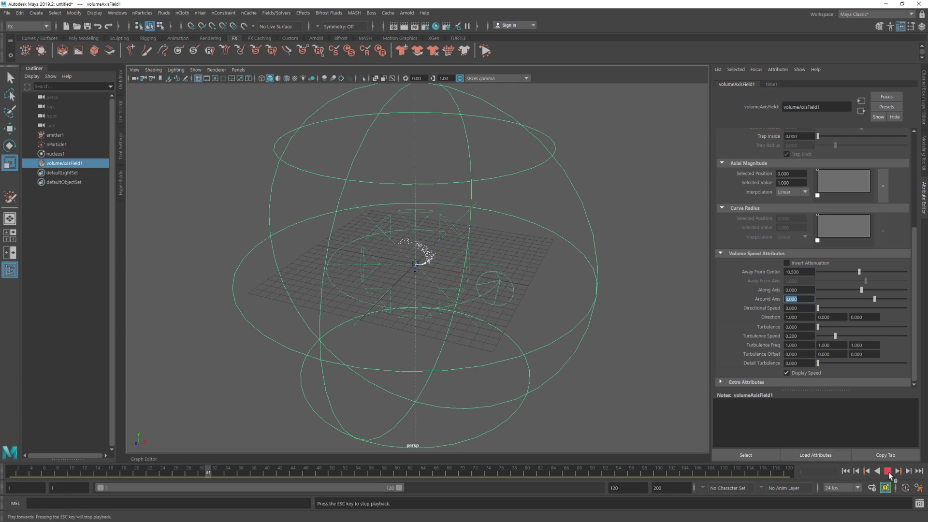
pyautogui.click(887, 471)
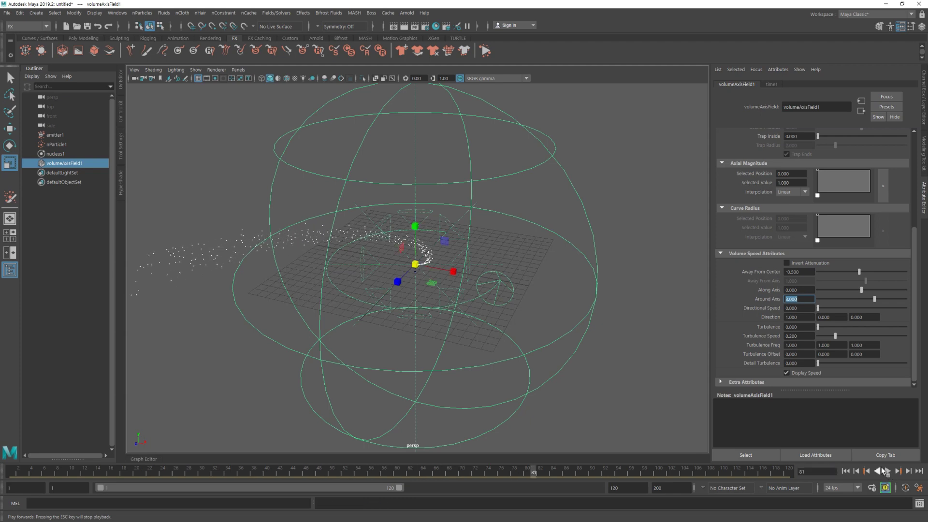
pyautogui.click(198, 227)
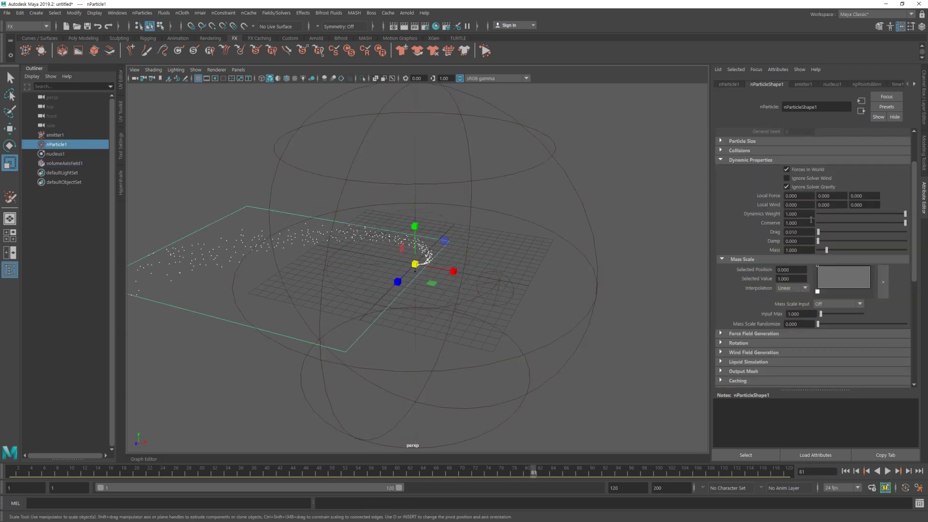
# Set nParticle1's Conserve to 0.95 and replay the simulation
pyautogui.write('0.95')
pyautogui.press('Return')
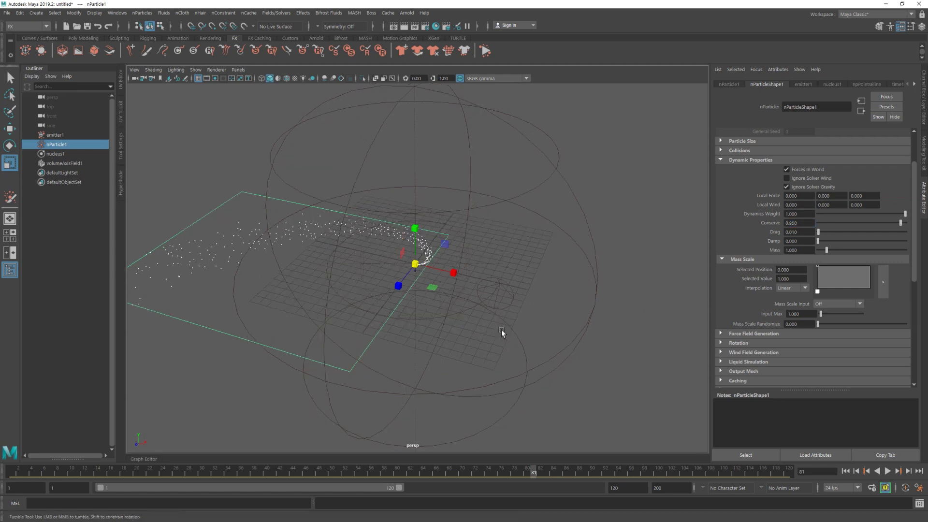
pyautogui.click(845, 471)
pyautogui.click(887, 471)
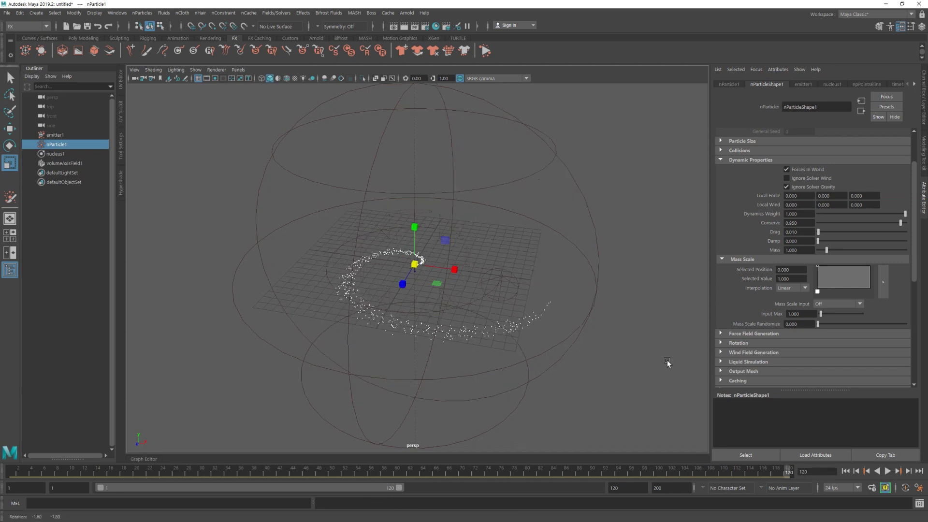
# Extend the playback end time to frame 600, preview the swirl, and select volumeAxisField1
pyautogui.doubleClick(627, 487)
pyautogui.write('600')
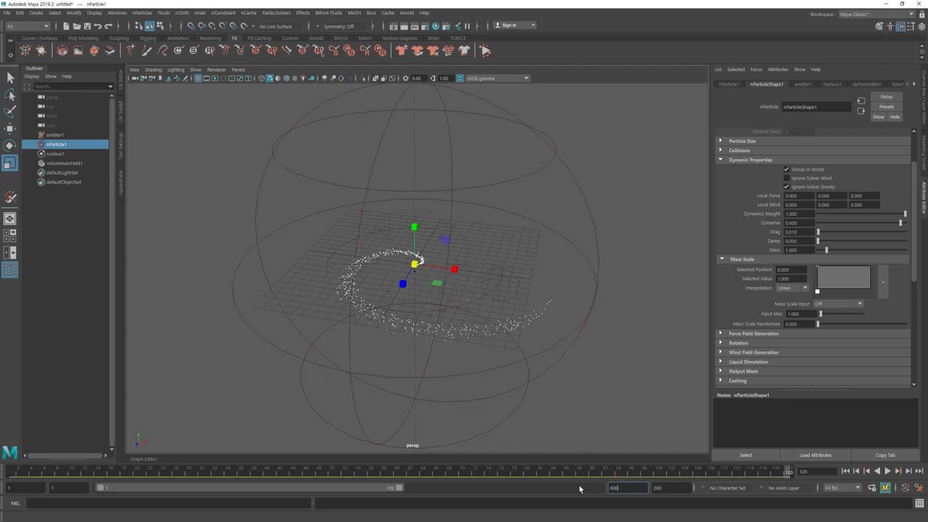
pyautogui.press('Return')
pyautogui.keyDown('alt'); pyautogui.moveTo(527, 348); pyautogui.dragTo(505, 339); pyautogui.keyUp('alt')
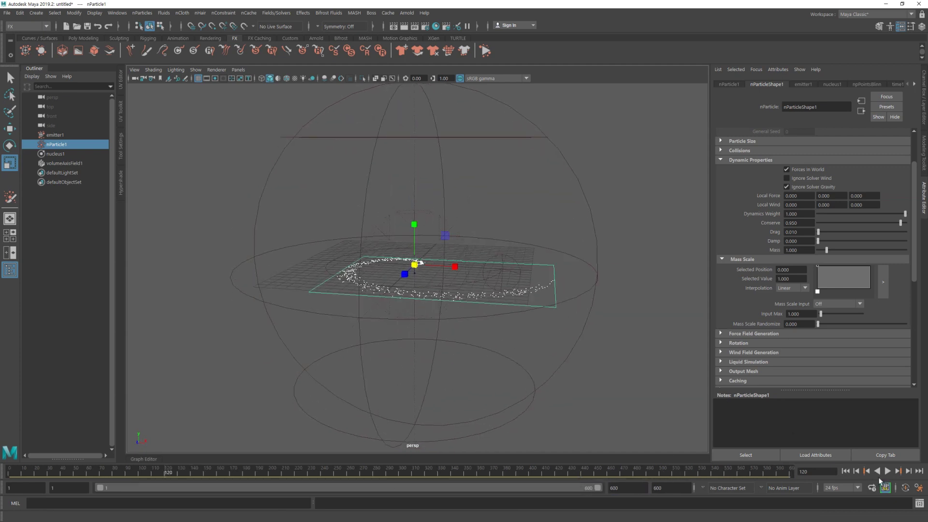
pyautogui.click(889, 471)
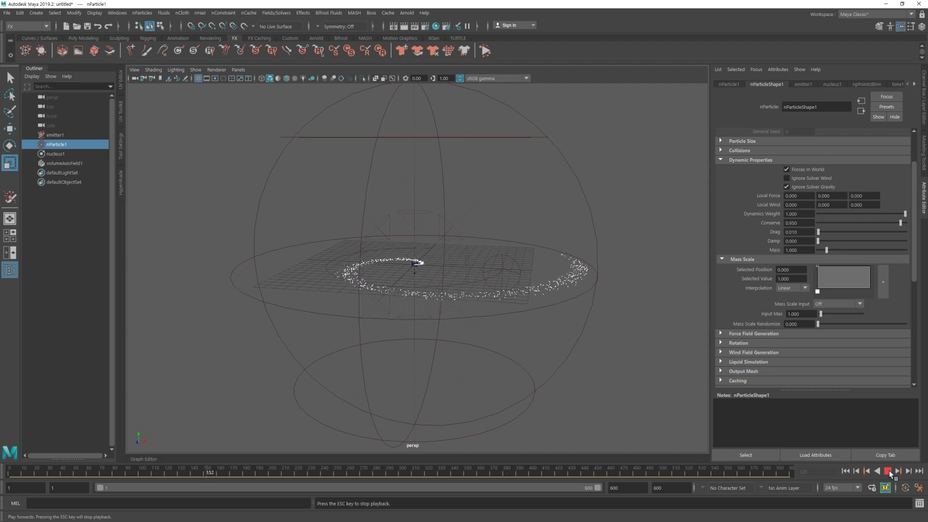
pyautogui.click(889, 470)
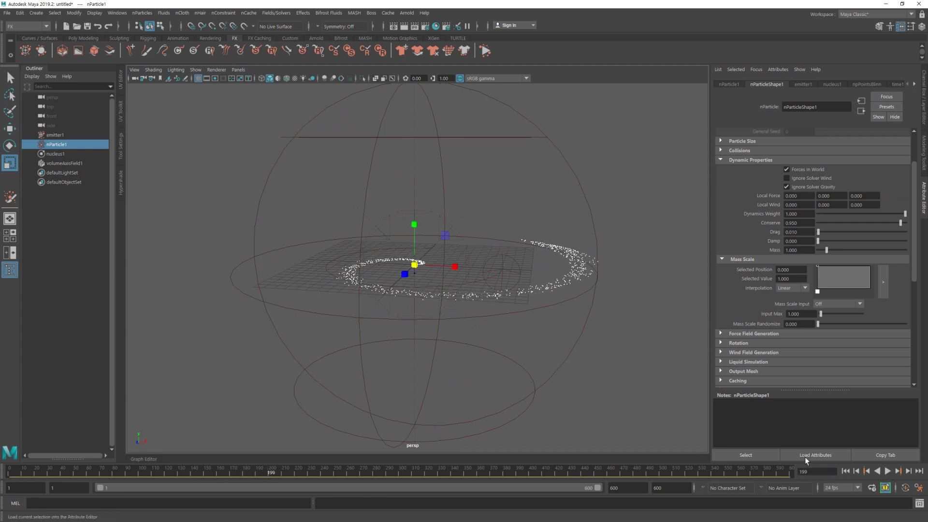
pyautogui.moveTo(629, 396)
pyautogui.keyDown('alt'); pyautogui.mouseDown()
pyautogui.moveTo(582, 369)
pyautogui.moveTo(642, 351)
pyautogui.mouseUp(); pyautogui.keyUp('alt')
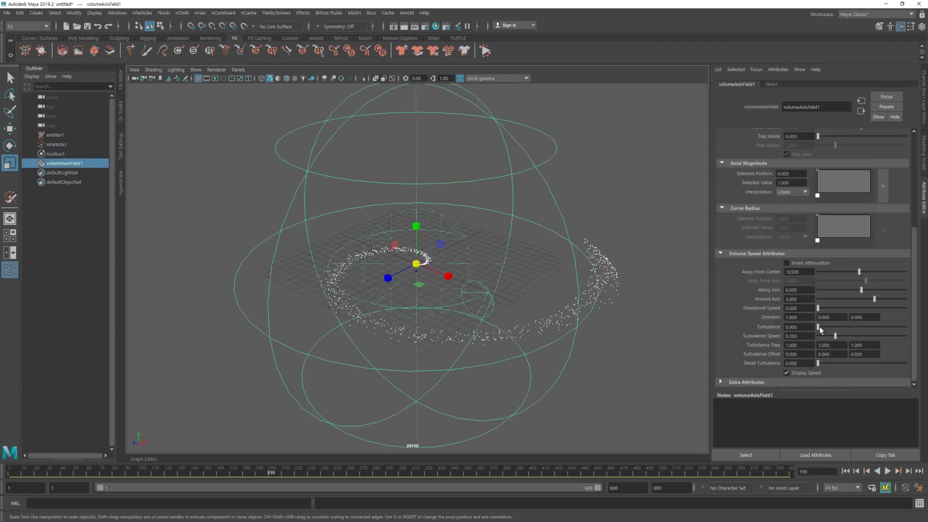
# Set volumeAxisField1's Trap Inside to 0.5, then scroll down to the Turbulence setting
pyautogui.scroll(2, 816, 302)
pyautogui.scroll(1, 817, 295)
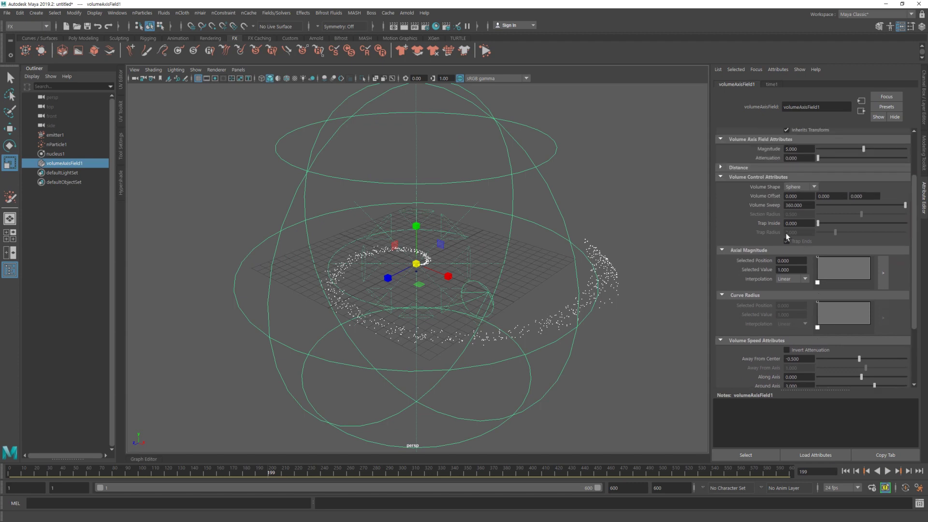
pyautogui.click(820, 223)
pyautogui.click(804, 227)
pyautogui.keyDown('alt'); pyautogui.moveTo(532, 290); pyautogui.dragTo(578, 291); pyautogui.keyUp('alt')
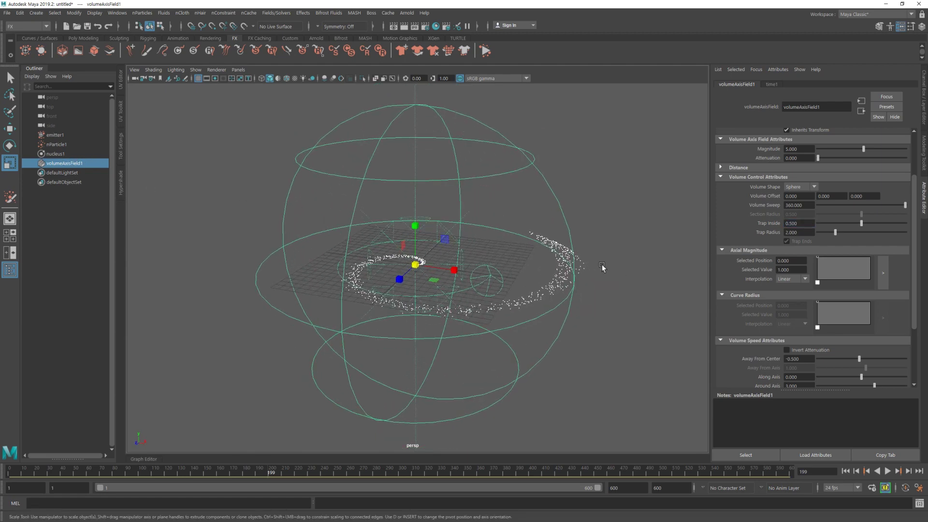
pyautogui.scroll(-3, 818, 328)
pyautogui.scroll(-1, 818, 329)
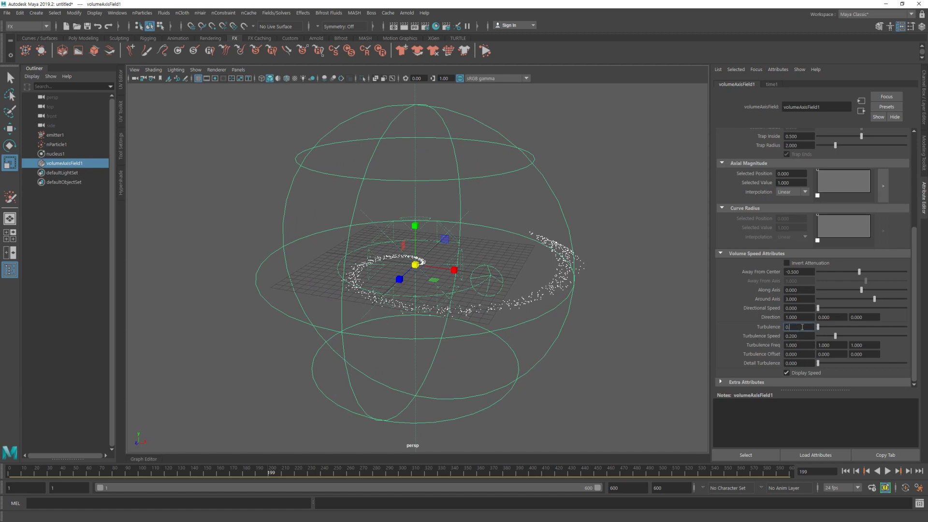
# Replay the simulation from frame 1 and orbit around the field to inspect the swirl
pyautogui.click(846, 470)
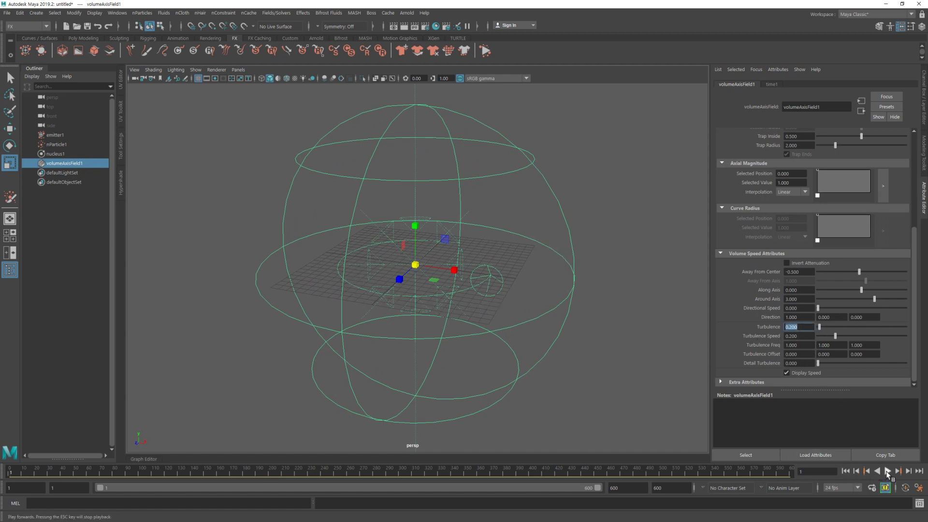
pyautogui.click(888, 471)
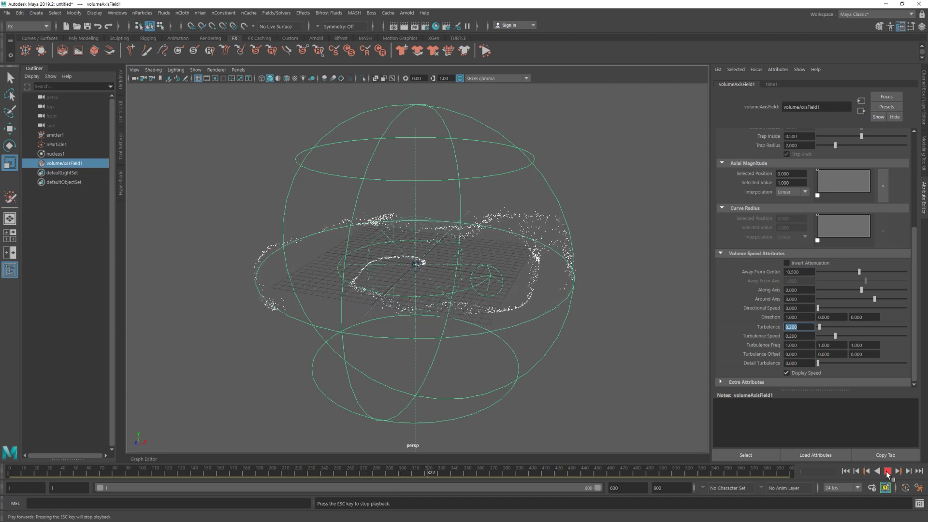
pyautogui.click(887, 471)
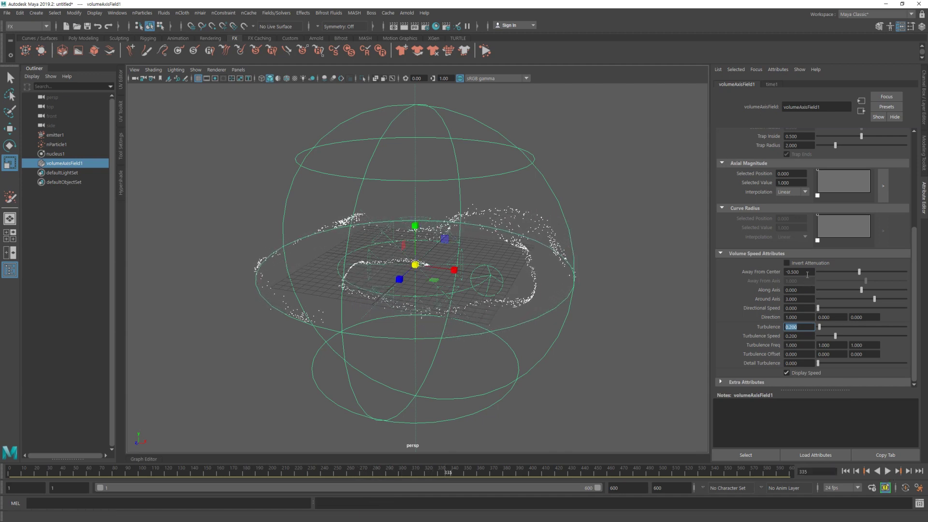
pyautogui.moveTo(496, 321)
pyautogui.keyDown('alt'); pyautogui.mouseDown()
pyautogui.moveTo(513, 313)
pyautogui.moveTo(510, 305)
pyautogui.moveTo(494, 313)
pyautogui.moveTo(533, 322)
pyautogui.mouseUp(); pyautogui.keyUp('alt')
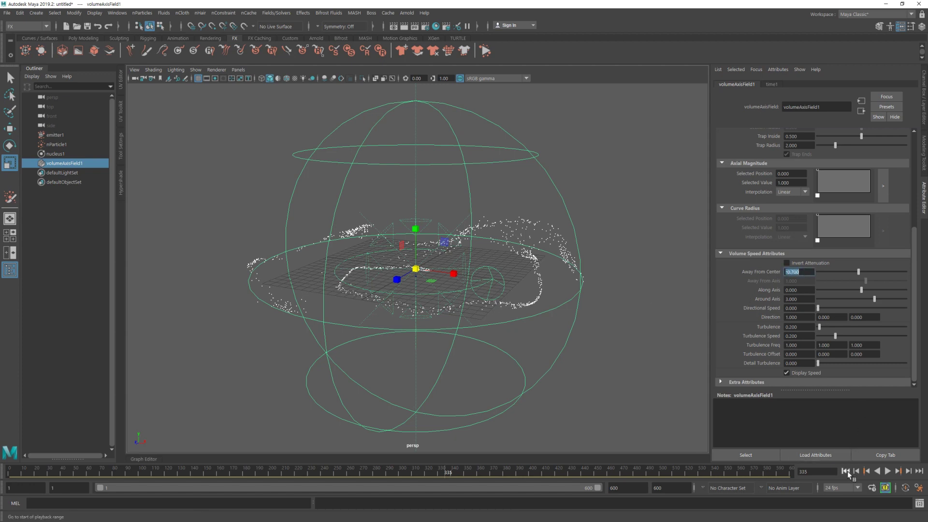
# Replay with Away From Center at -0.7, then select the nParticle object
pyautogui.click(845, 471)
pyautogui.click(888, 471)
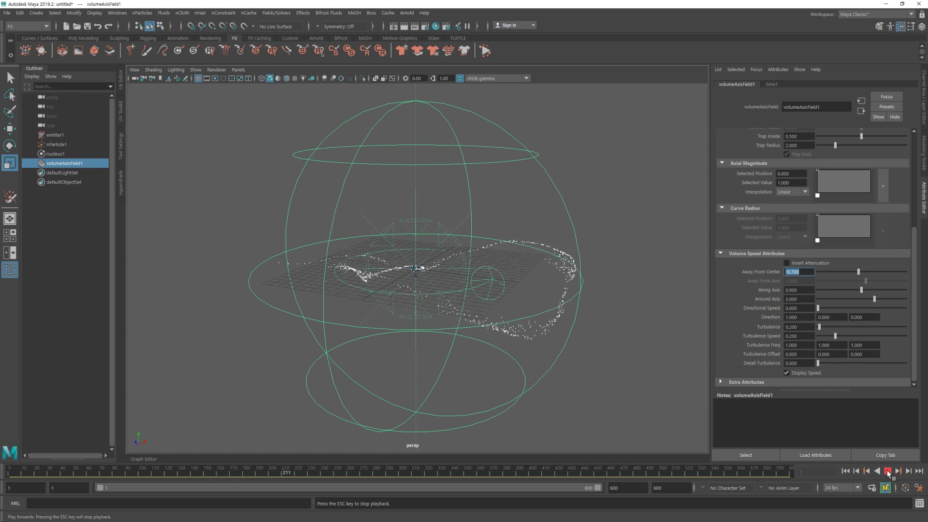
pyautogui.click(888, 471)
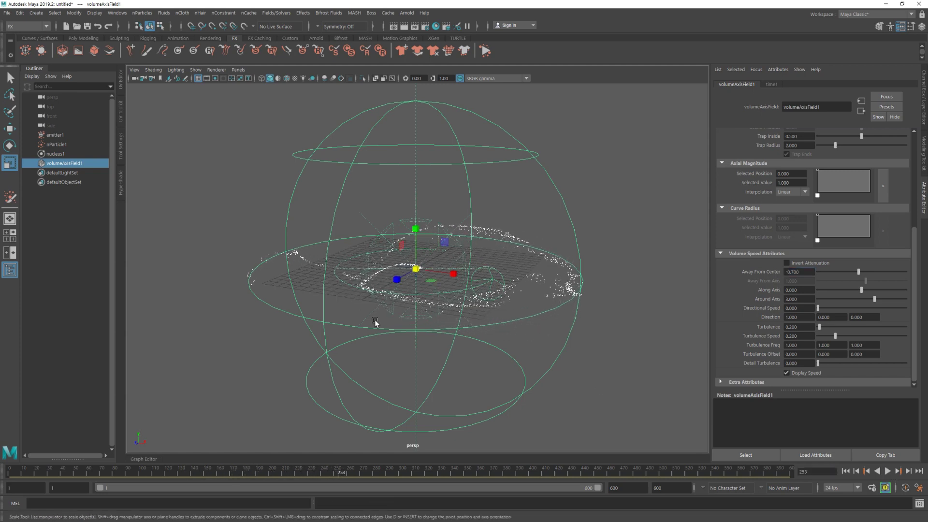
pyautogui.click(54, 144)
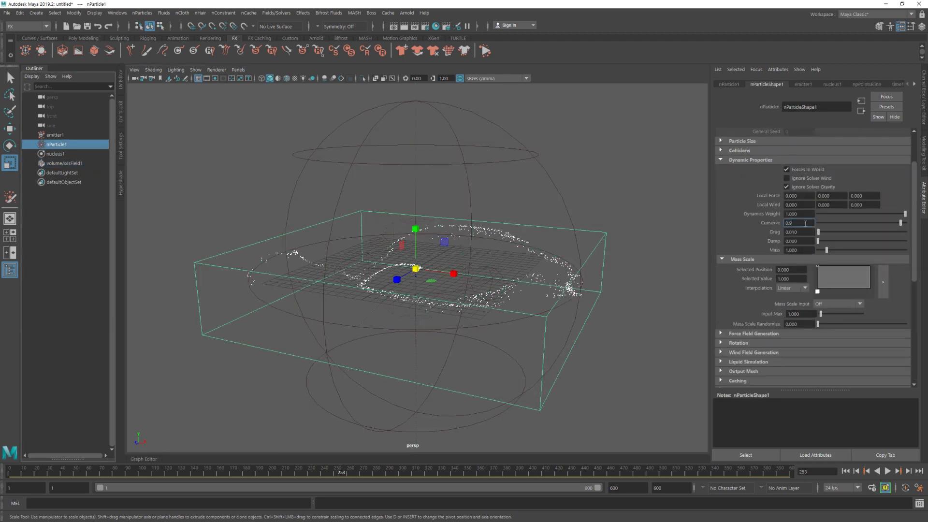
# Replay the simulation with Conserve at 0.9 while tumbling the view around the sphere
pyautogui.click(845, 471)
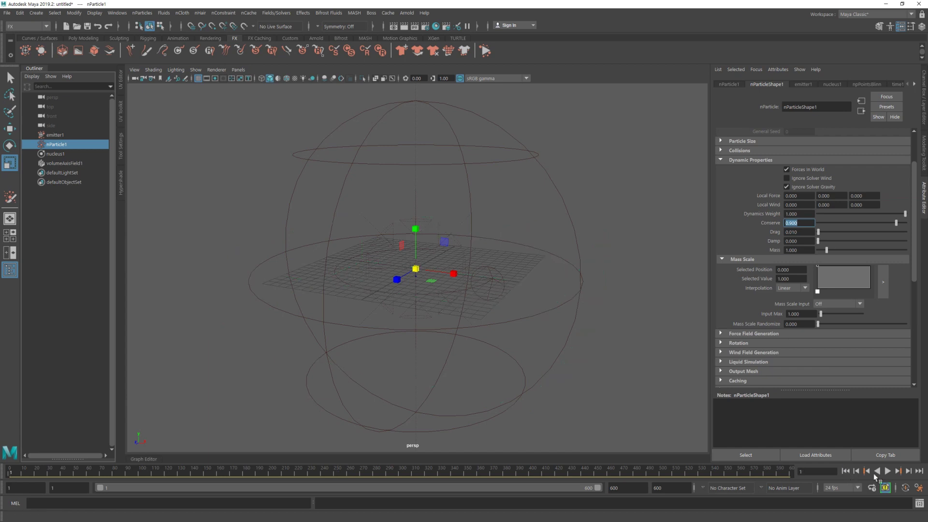
pyautogui.click(888, 471)
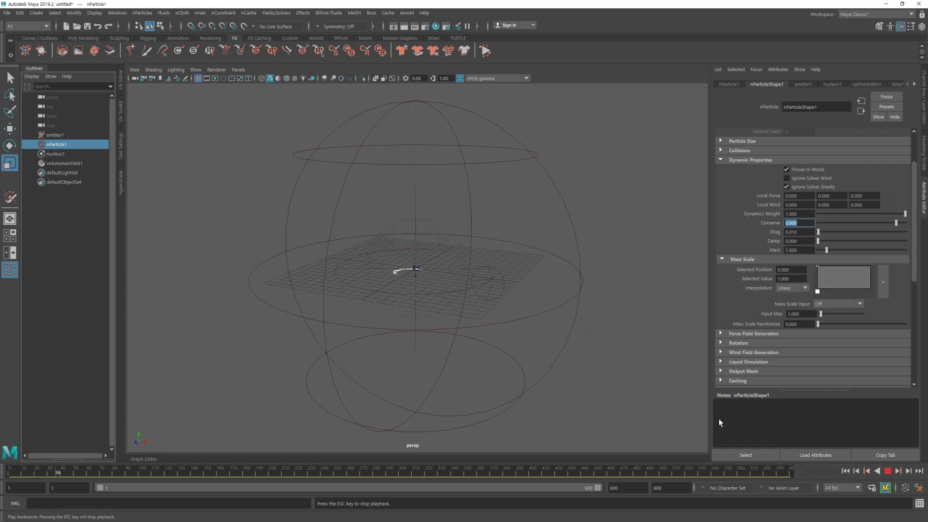
pyautogui.keyDown('alt'); pyautogui.moveTo(513, 317); pyautogui.dragTo(520, 333); pyautogui.keyUp('alt')
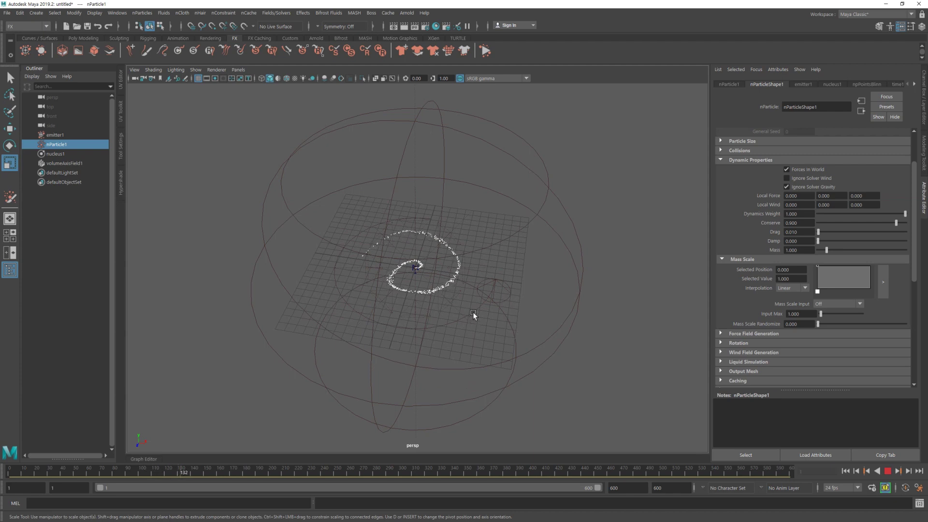
pyautogui.moveTo(473, 311)
pyautogui.keyDown('alt'); pyautogui.mouseDown()
pyautogui.moveTo(483, 298)
pyautogui.moveTo(465, 300)
pyautogui.mouseUp(); pyautogui.keyUp('alt')
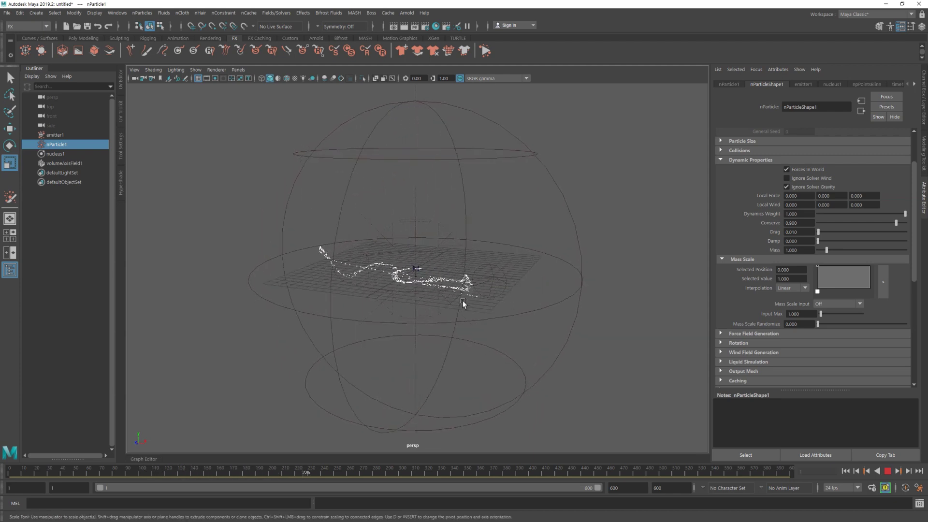
pyautogui.keyDown('alt'); pyautogui.moveTo(465, 308); pyautogui.dragTo(510, 314); pyautogui.keyUp('alt')
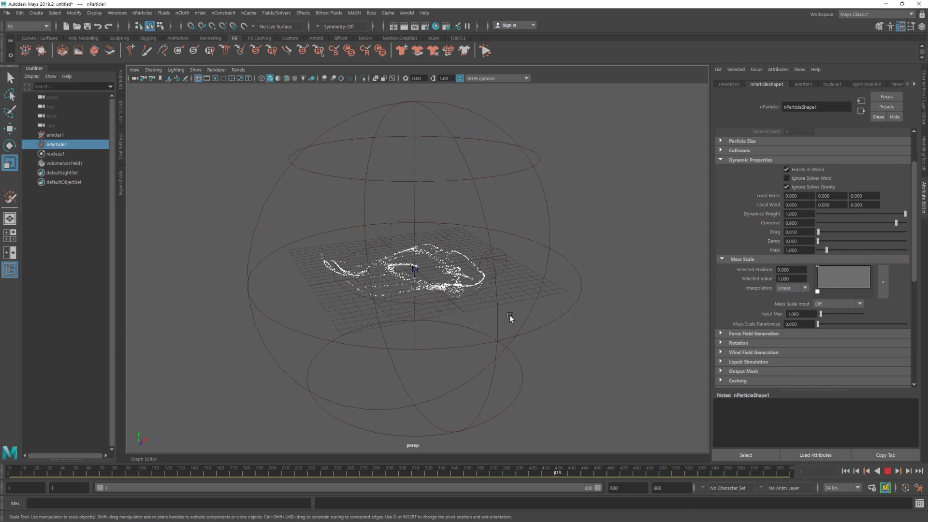
pyautogui.moveTo(509, 315)
pyautogui.keyDown('alt'); pyautogui.mouseDown()
pyautogui.moveTo(472, 297)
pyautogui.moveTo(441, 304)
pyautogui.moveTo(476, 324)
pyautogui.moveTo(525, 310)
pyautogui.mouseUp(); pyautogui.keyUp('alt')
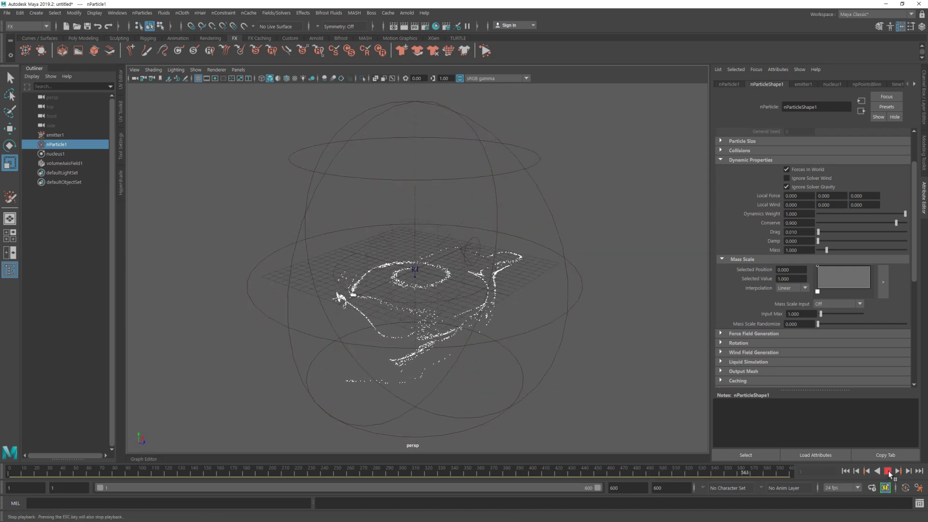
pyautogui.press('Escape')
# Select emitter1 and move the view closer to the particles
pyautogui.keyDown('alt'); pyautogui.moveTo(534, 375); pyautogui.dragTo(487, 367); pyautogui.keyUp('alt')
pyautogui.keyDown('alt'); pyautogui.moveTo(487, 367); pyautogui.dragTo(425, 355, button='right'); pyautogui.keyUp('alt')
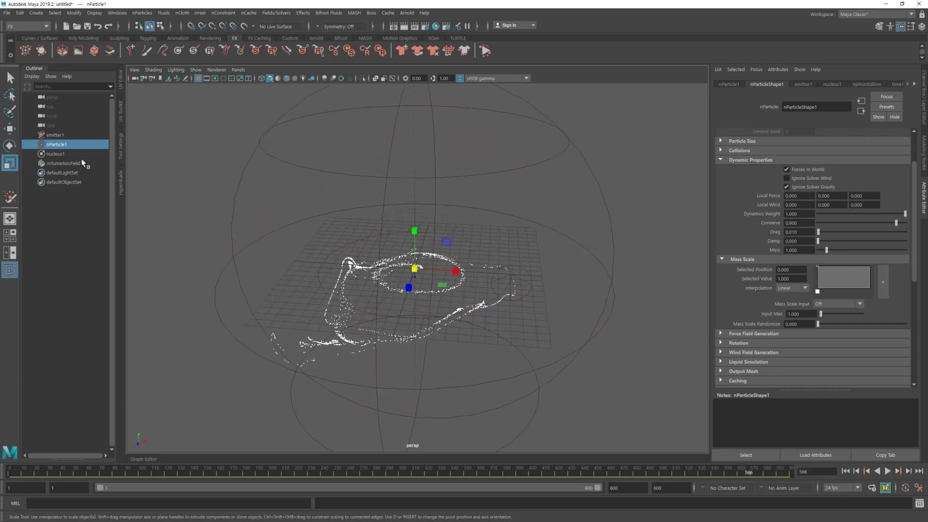
pyautogui.click(55, 135)
pyautogui.keyDown('alt'); pyautogui.moveTo(415, 290); pyautogui.dragTo(456, 283, button='right'); pyautogui.keyUp('alt')
pyautogui.keyDown('alt'); pyautogui.moveTo(456, 284); pyautogui.dragTo(462, 265, button='middle'); pyautogui.keyUp('alt')
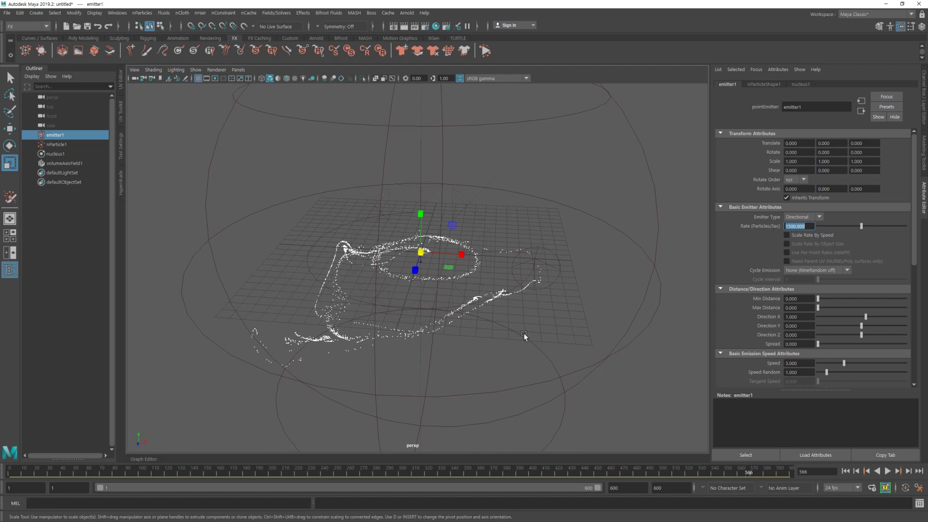
# Replay the 1500-particles-per-second emission twice from frame 1
pyautogui.keyDown('alt'); pyautogui.moveTo(524, 337); pyautogui.dragTo(542, 324); pyautogui.keyUp('alt')
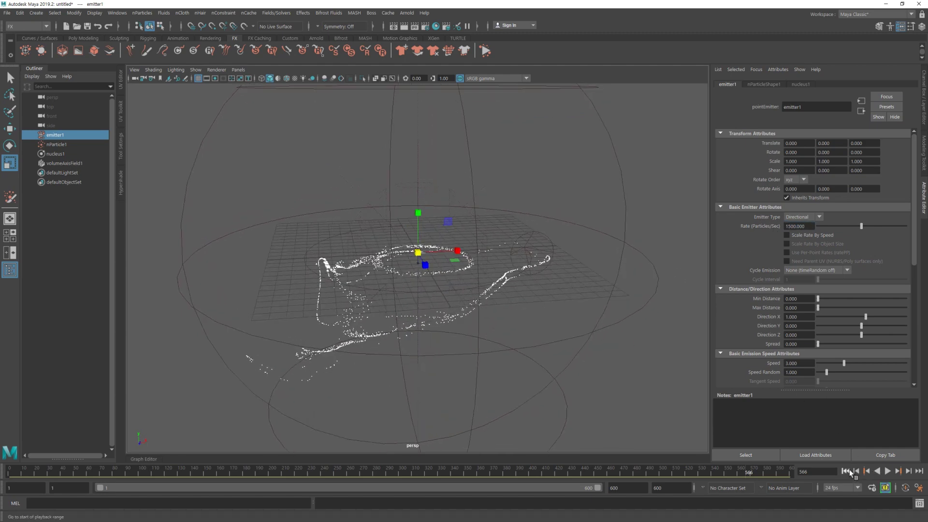
pyautogui.click(851, 472)
pyautogui.click(890, 471)
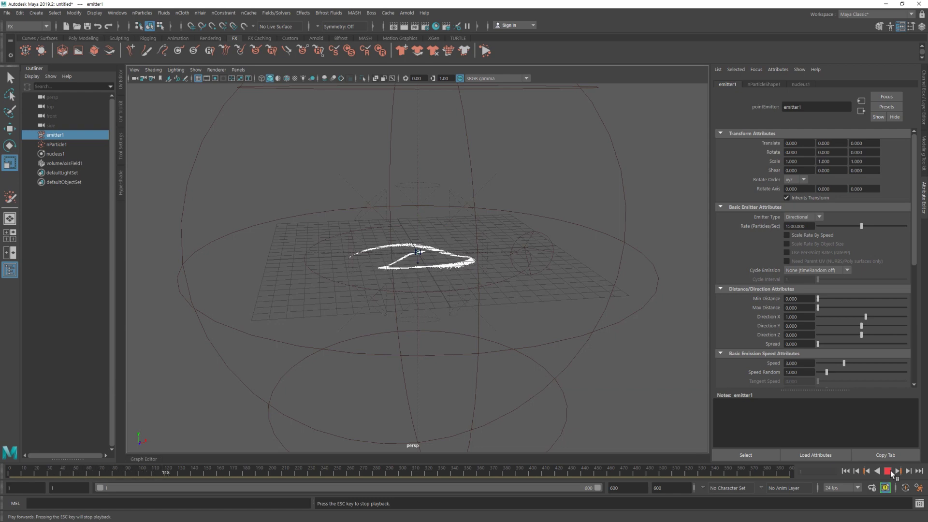
pyautogui.click(890, 471)
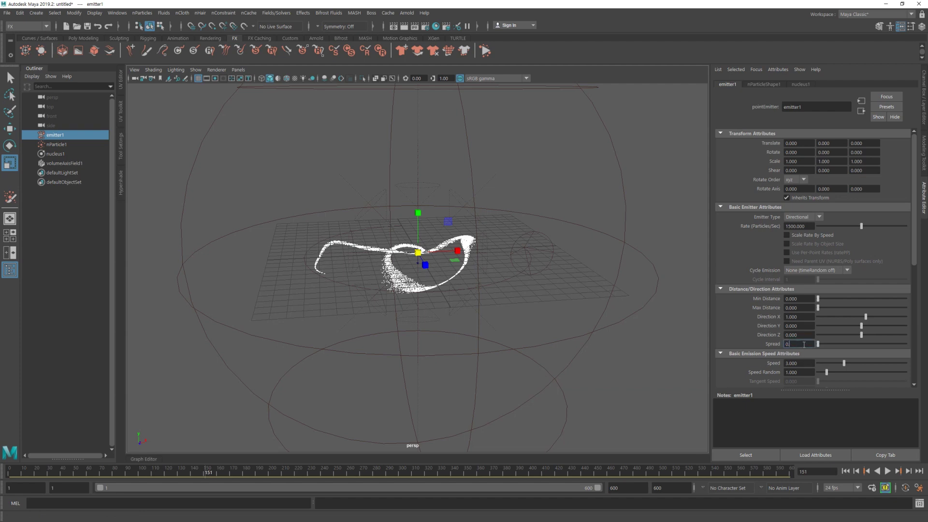
pyautogui.click(846, 470)
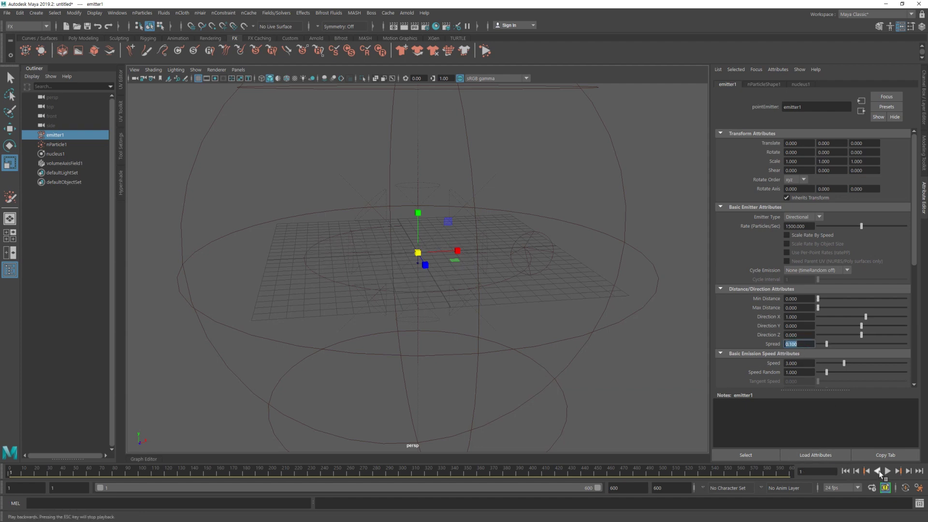
pyautogui.click(888, 471)
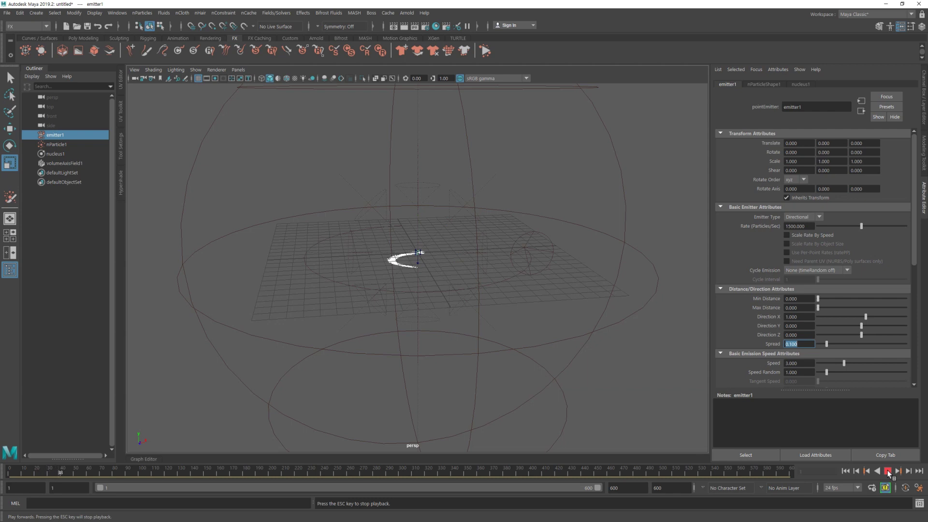
pyautogui.click(888, 471)
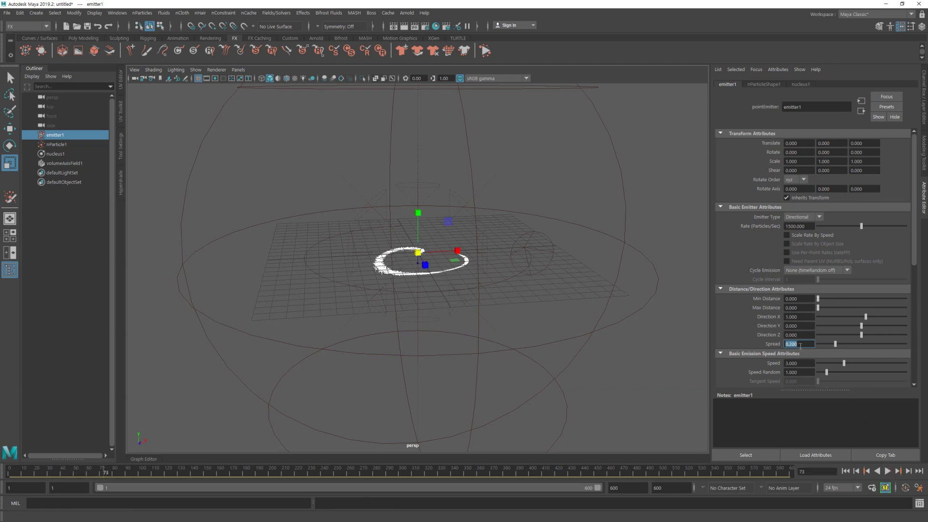
# Run the simulation to frame 439 as particles swirl into looping ribbons, then orbit around them
pyautogui.click(885, 472)
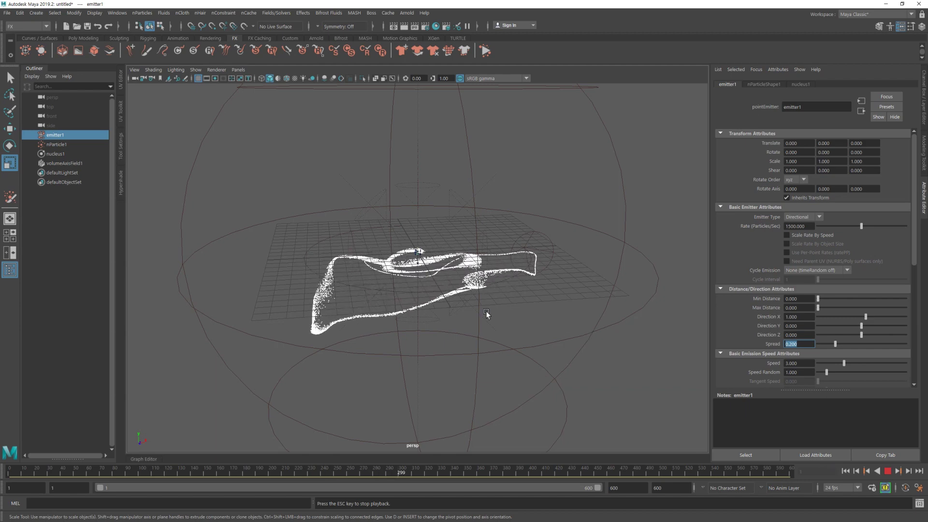
pyautogui.keyDown('alt'); pyautogui.moveTo(486, 315); pyautogui.dragTo(452, 325); pyautogui.keyUp('alt')
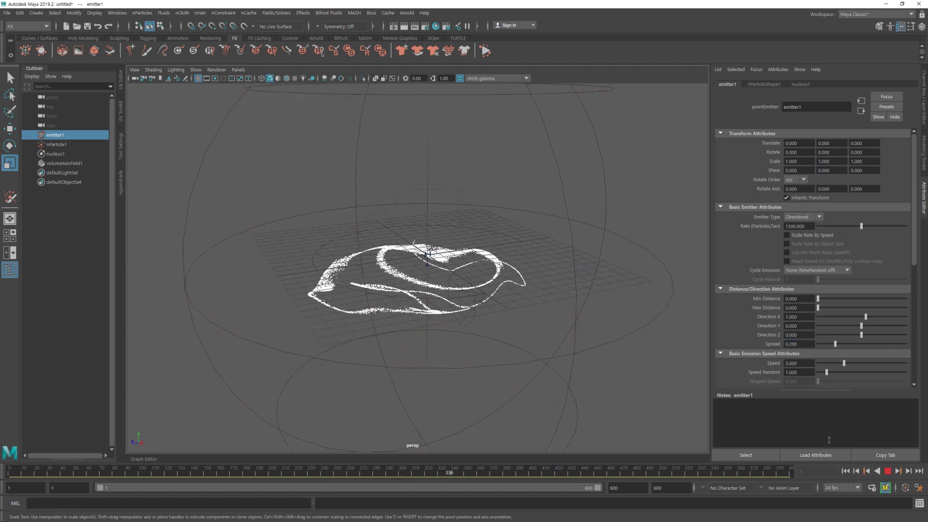
pyautogui.click(888, 471)
pyautogui.keyDown('alt'); pyautogui.moveTo(683, 414); pyautogui.dragTo(288, 269); pyautogui.keyUp('alt')
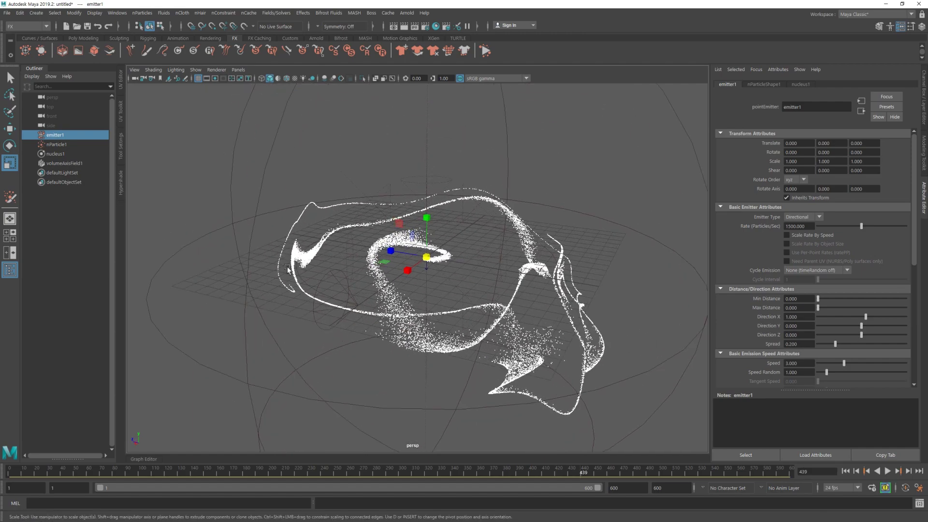
# Select nParticle1 and set its shading colour to a dark saturated purple
pyautogui.click(57, 144)
pyautogui.keyDown('alt'); pyautogui.moveTo(604, 328); pyautogui.dragTo(479, 308); pyautogui.keyUp('alt')
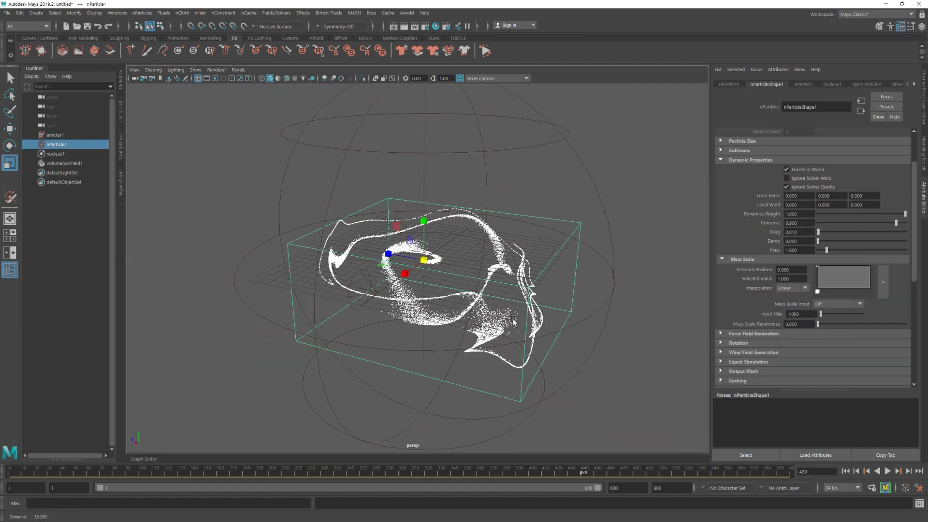
pyautogui.keyDown('alt'); pyautogui.moveTo(480, 308); pyautogui.dragTo(550, 318, button='right'); pyautogui.keyUp('alt')
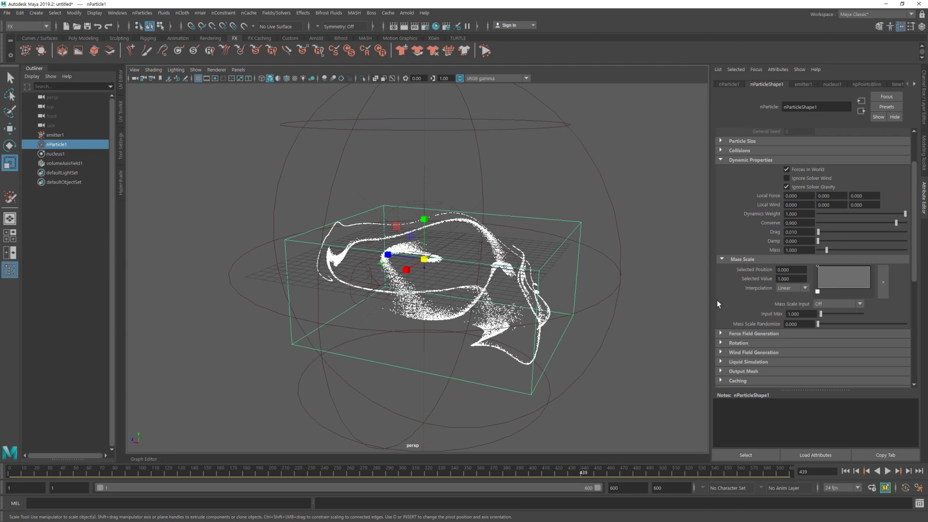
pyautogui.scroll(-3, 795, 282)
pyautogui.scroll(-2, 795, 282)
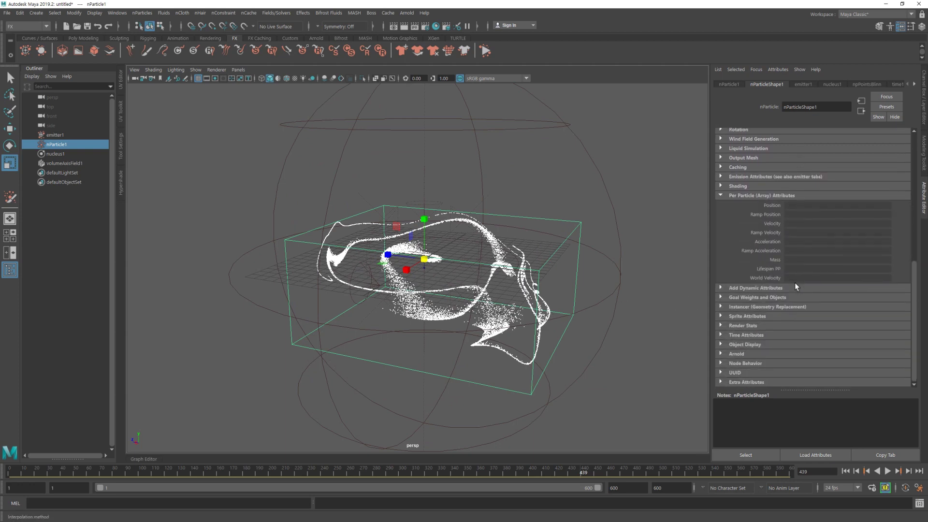
pyautogui.click(736, 186)
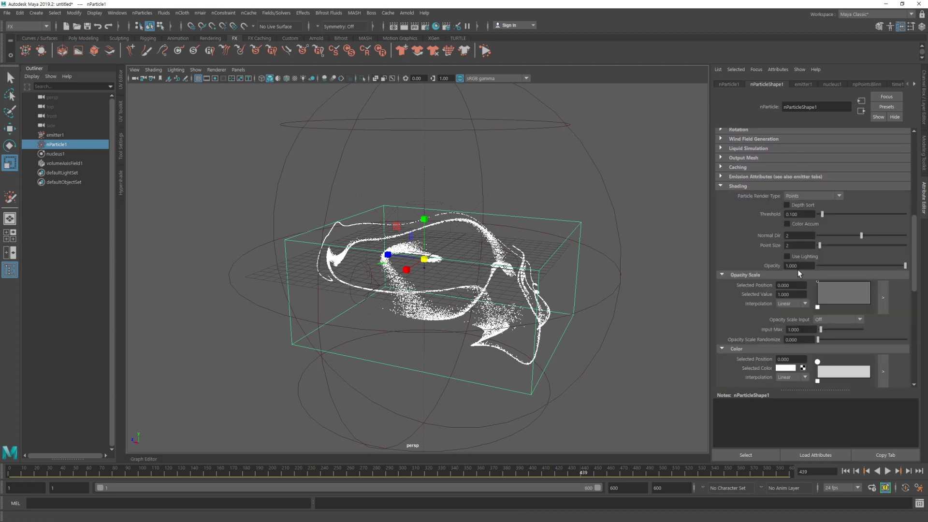
pyautogui.scroll(-2, 797, 269)
pyautogui.scroll(-2, 800, 284)
pyautogui.click(784, 303)
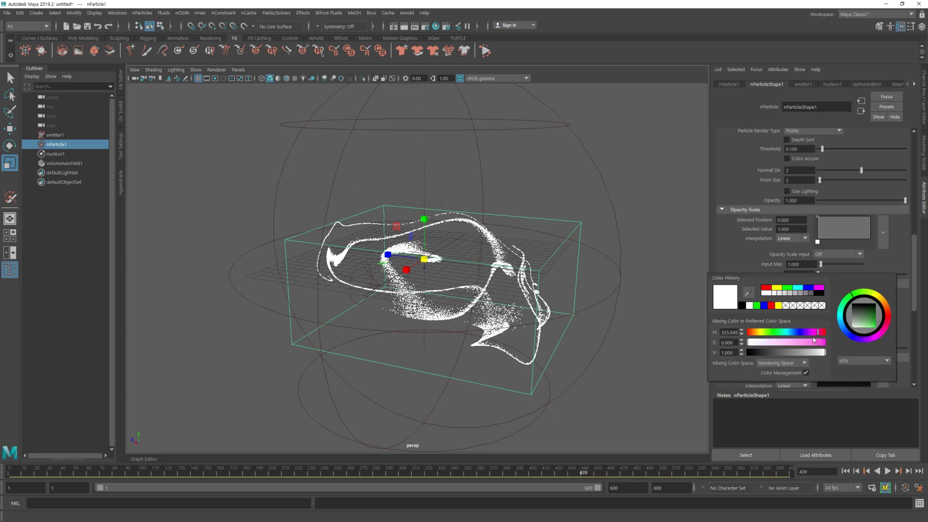
pyautogui.moveTo(819, 344); pyautogui.dragTo(766, 353)
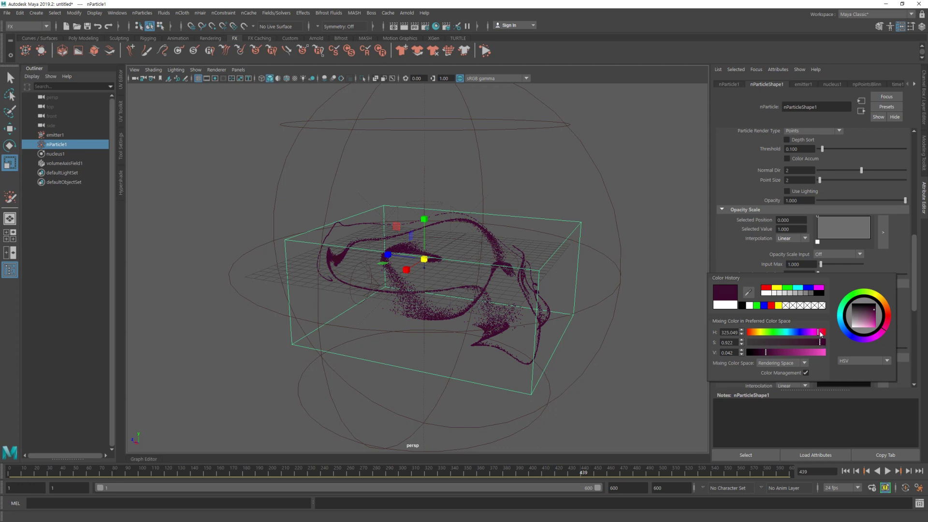
pyautogui.moveTo(773, 356); pyautogui.dragTo(760, 355)
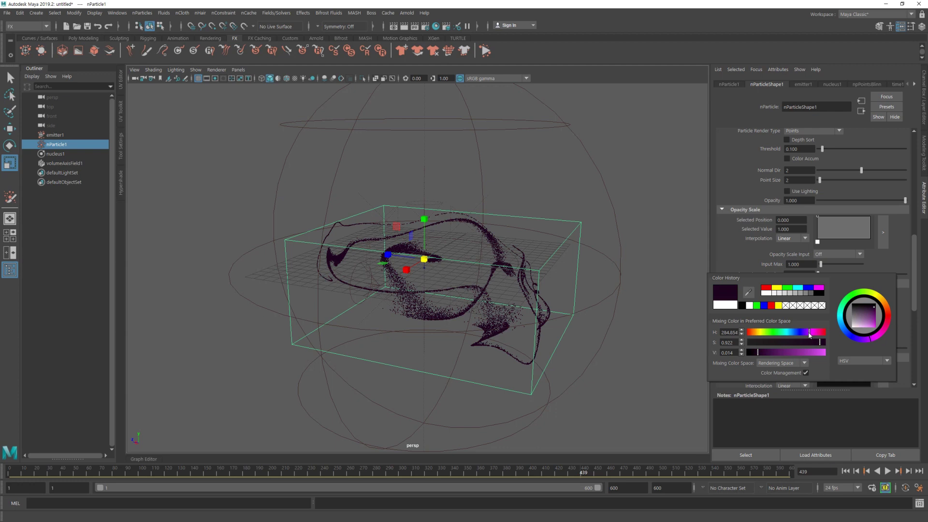
pyautogui.click(764, 353)
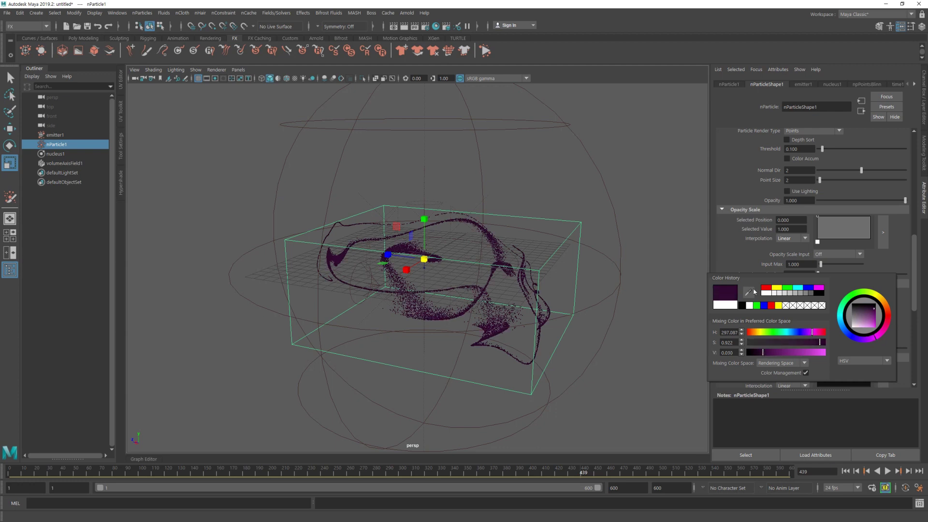
# Lower the particle Opacity to 0.411 so the swirl looks translucent
pyautogui.keyDown('alt'); pyautogui.moveTo(509, 279); pyautogui.dragTo(511, 296); pyautogui.keyUp('alt')
pyautogui.keyDown('alt'); pyautogui.moveTo(512, 297); pyautogui.dragTo(535, 271, button='right'); pyautogui.keyUp('alt')
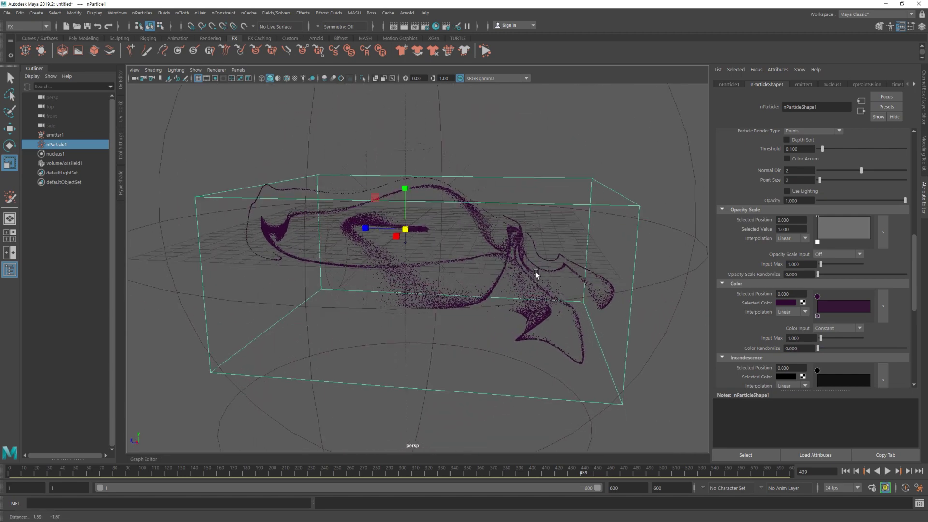
pyautogui.keyDown('alt'); pyautogui.moveTo(536, 272); pyautogui.dragTo(538, 285); pyautogui.keyUp('alt')
pyautogui.scroll(-3, 801, 310)
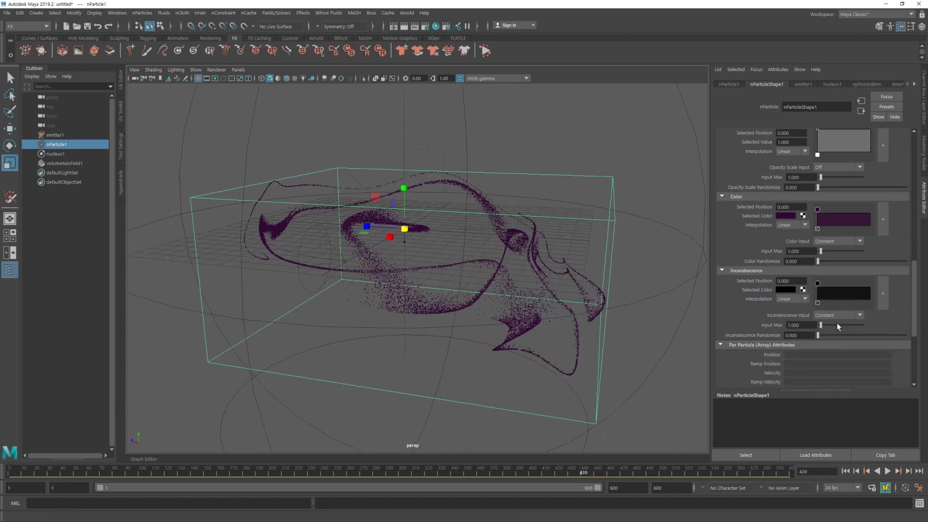
pyautogui.scroll(2, 848, 292)
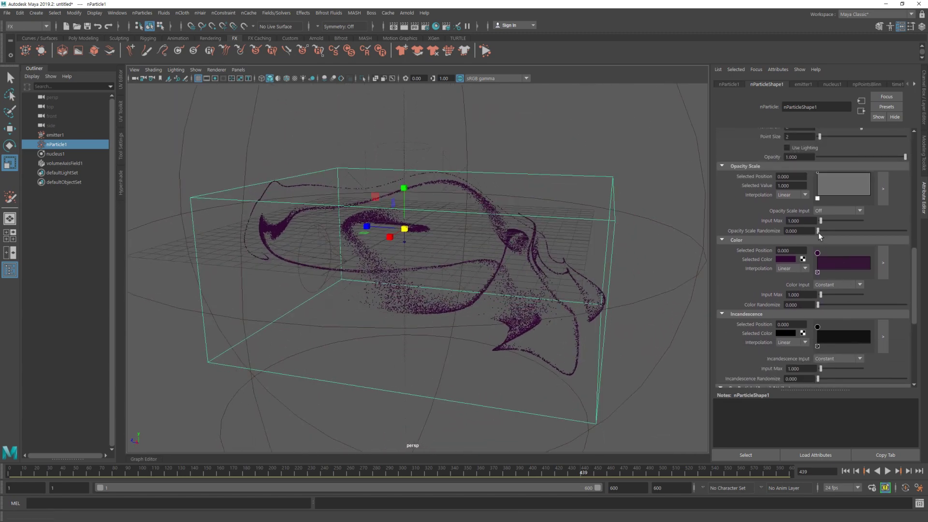
pyautogui.scroll(2, 821, 235)
pyautogui.moveTo(894, 199); pyautogui.dragTo(870, 201)
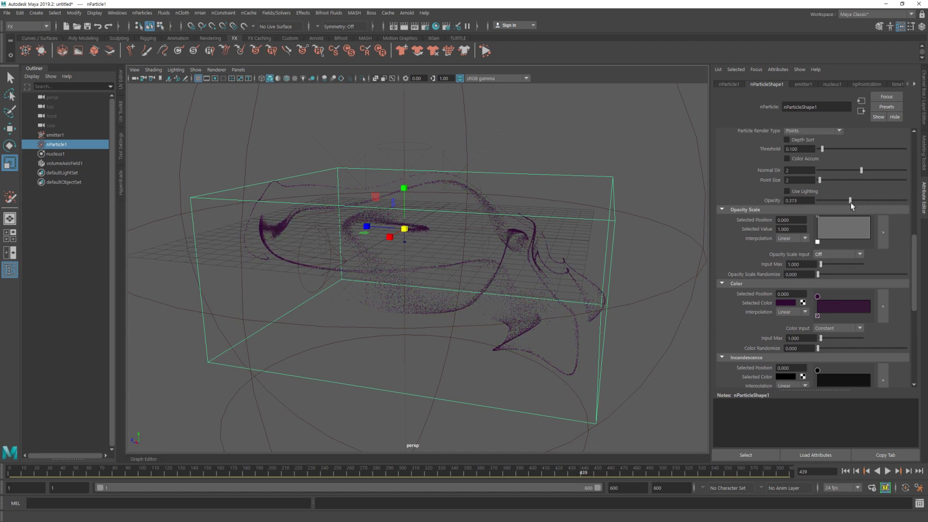
pyautogui.moveTo(582, 259)
pyautogui.keyDown('alt'); pyautogui.mouseDown()
pyautogui.moveTo(566, 286)
pyautogui.moveTo(563, 270)
pyautogui.moveTo(587, 265)
pyautogui.moveTo(564, 276)
pyautogui.moveTo(555, 300)
pyautogui.moveTo(564, 268)
pyautogui.moveTo(614, 302)
pyautogui.mouseUp(); pyautogui.keyUp('alt')
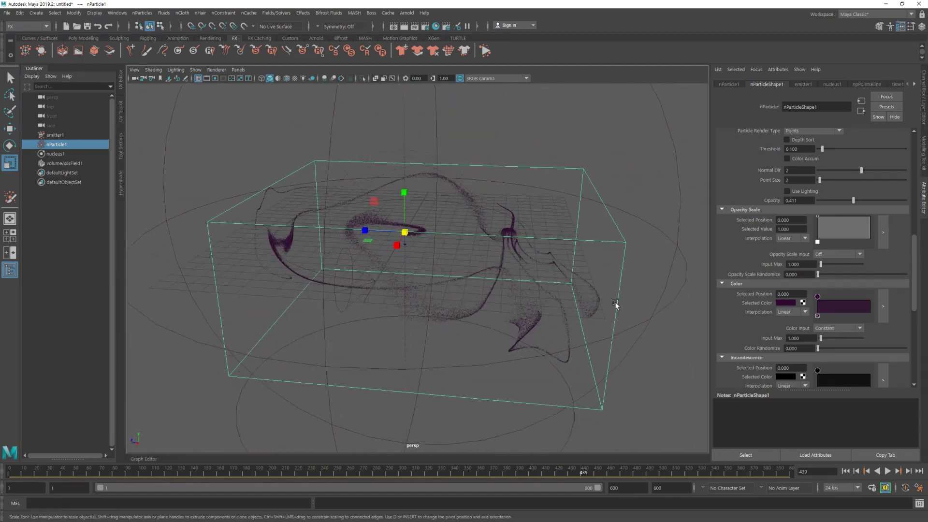
pyautogui.click(673, 385)
pyautogui.moveTo(674, 385)
pyautogui.keyDown('alt'); pyautogui.mouseDown()
pyautogui.moveTo(594, 322)
pyautogui.moveTo(526, 315)
pyautogui.mouseUp(); pyautogui.keyUp('alt')
# Hide volumeAxisField1 in the viewport
pyautogui.click(580, 310)
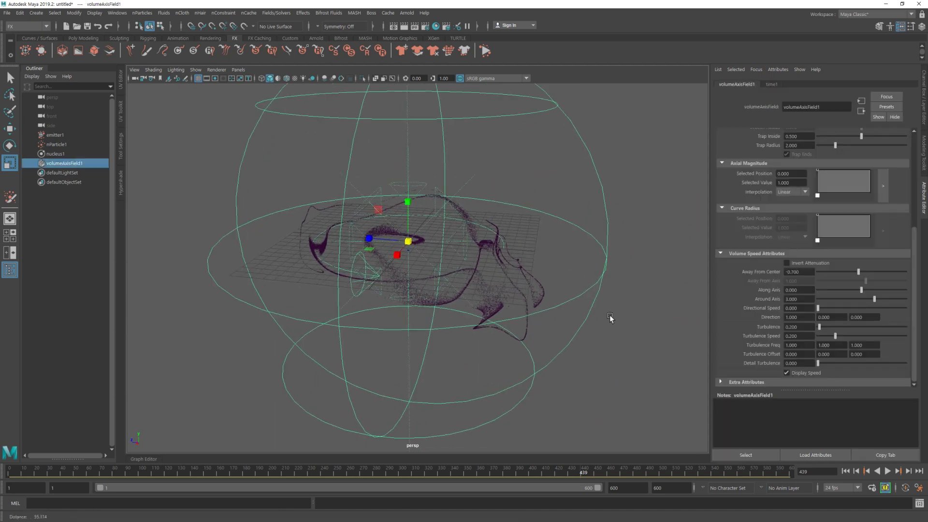
pyautogui.hotkey('ctrl', 'h')
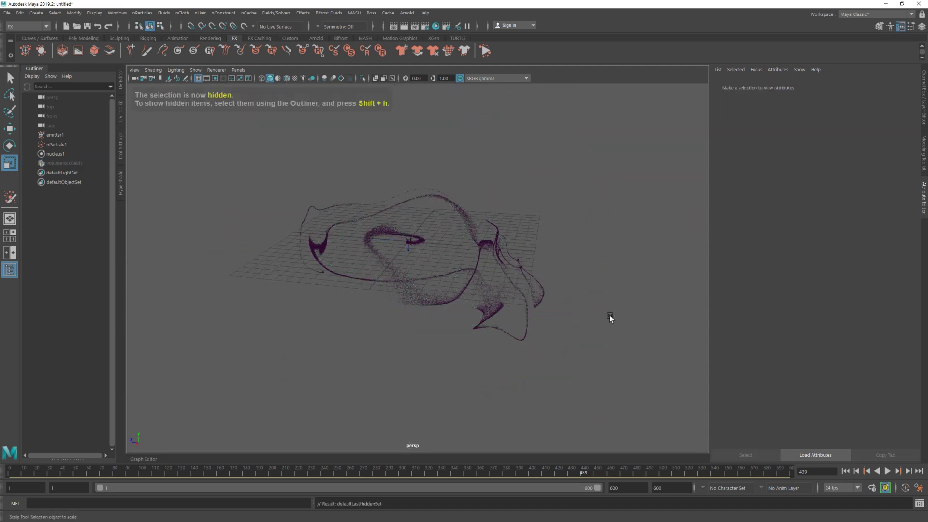
pyautogui.moveTo(609, 315)
pyautogui.keyDown('alt'); pyautogui.mouseDown()
pyautogui.moveTo(486, 320)
pyautogui.moveTo(476, 304)
pyautogui.mouseUp(); pyautogui.keyUp('alt')
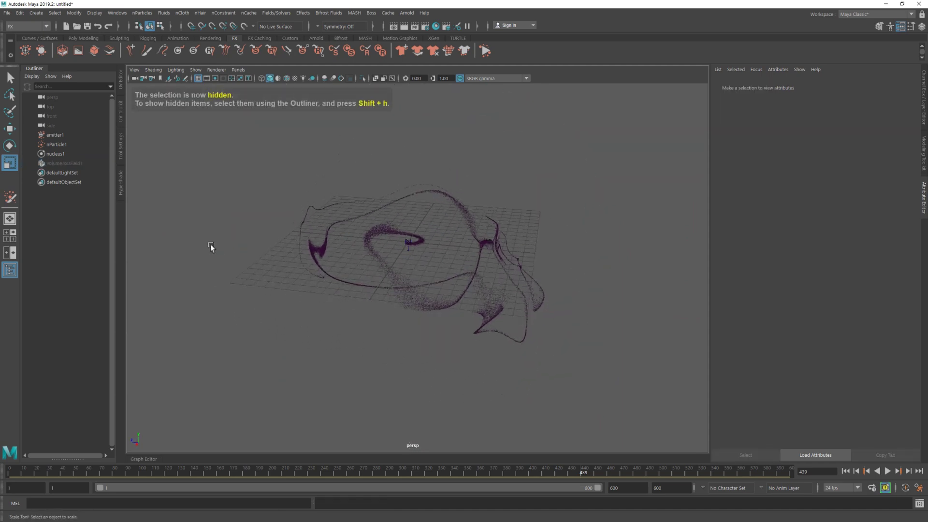
# Select emitter1 and replay the purple particle swirl from the first frame
pyautogui.click(56, 144)
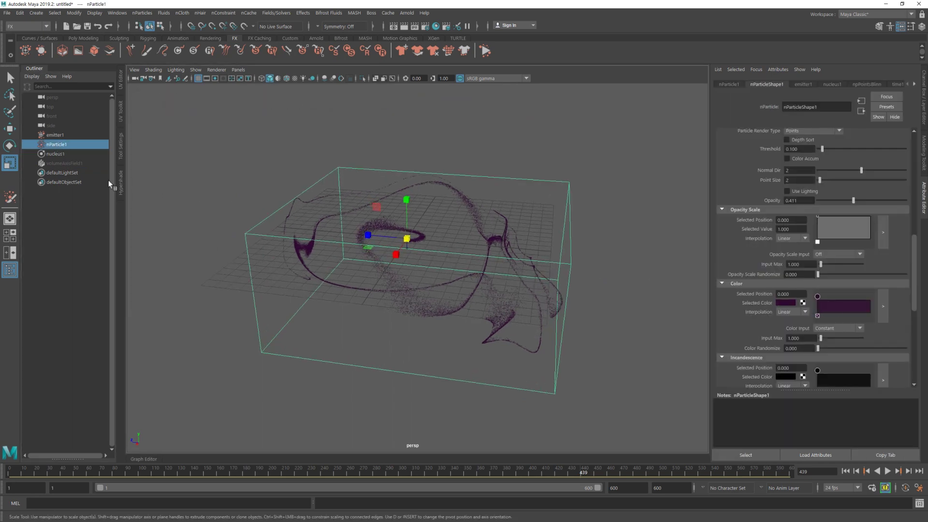
pyautogui.click(51, 135)
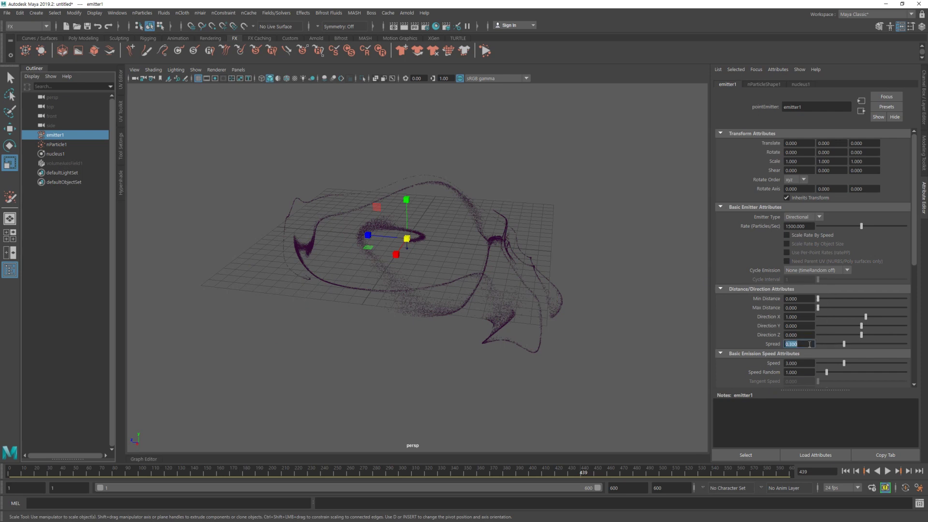
pyautogui.click(845, 471)
pyautogui.click(888, 473)
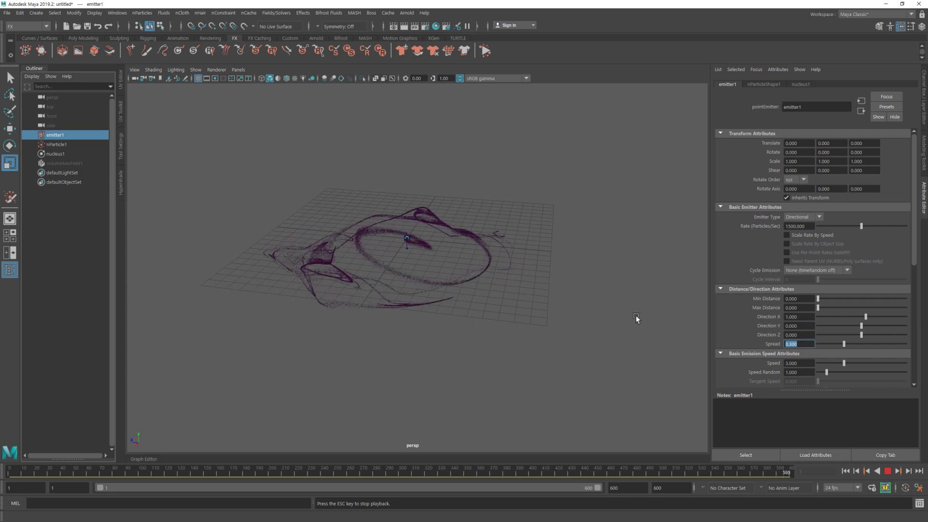
pyautogui.moveTo(636, 315)
pyautogui.keyDown('alt'); pyautogui.mouseDown()
pyautogui.moveTo(545, 287)
pyautogui.moveTo(539, 321)
pyautogui.moveTo(551, 287)
pyautogui.moveTo(620, 281)
pyautogui.moveTo(542, 294)
pyautogui.moveTo(568, 320)
pyautogui.moveTo(633, 293)
pyautogui.mouseUp(); pyautogui.keyUp('alt')
pyautogui.click(645, 297)
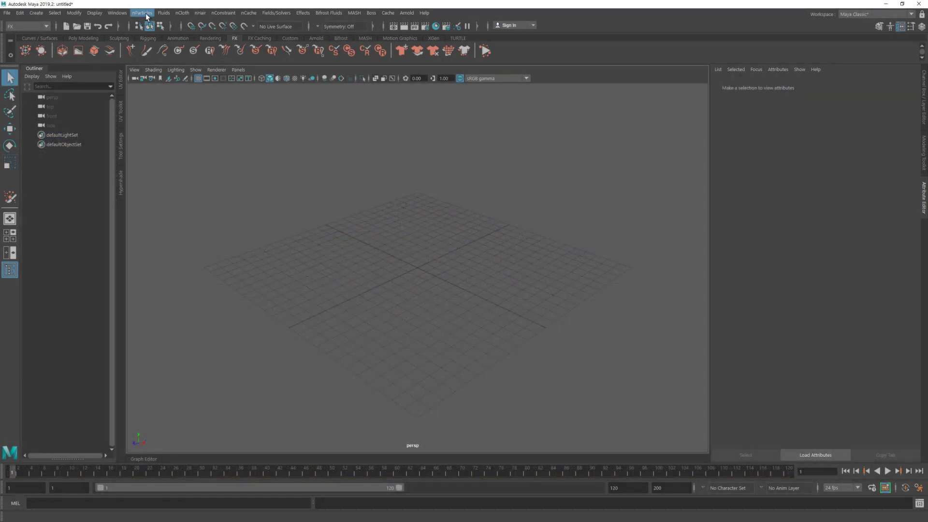
# Create an omni emitter using nParticles > Create Emitter
pyautogui.click(146, 13)
pyautogui.click(170, 128)
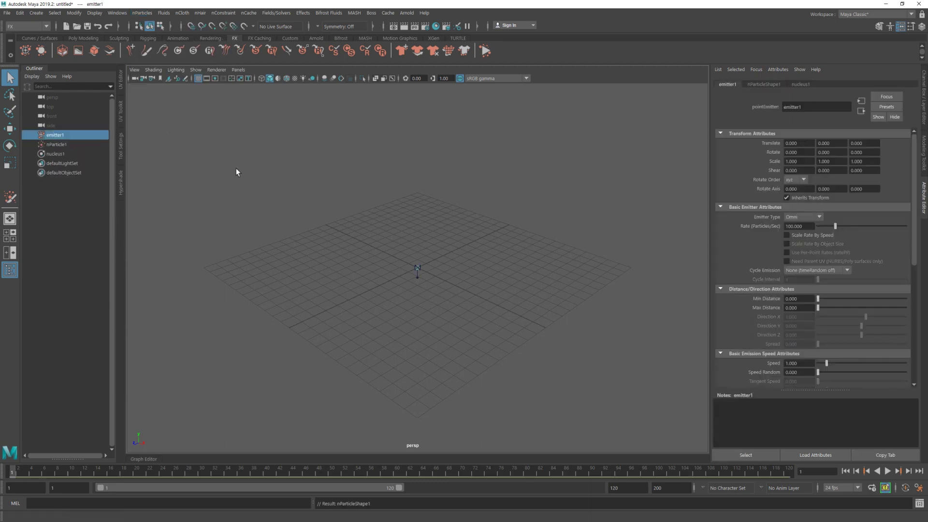
pyautogui.keyDown('alt'); pyautogui.moveTo(452, 288); pyautogui.dragTo(520, 279, button='middle'); pyautogui.keyUp('alt')
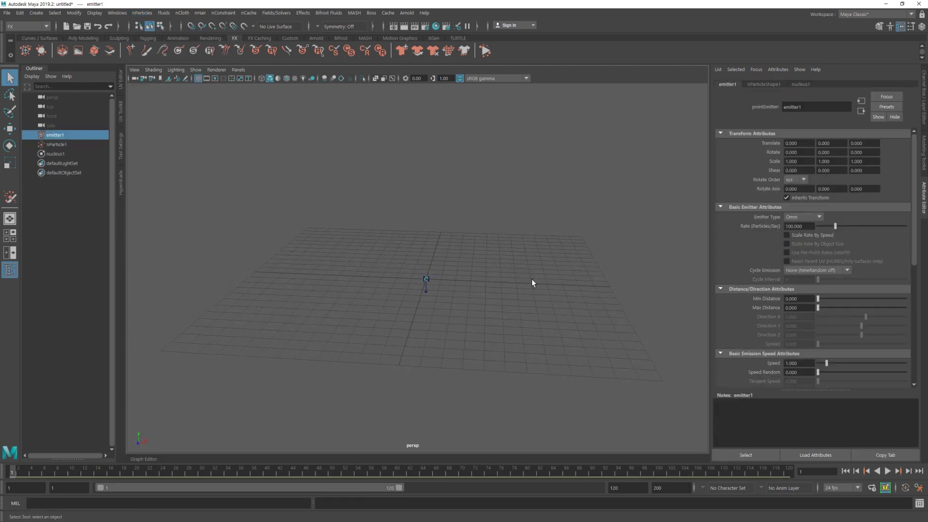
# Play the emission, stop at frame 53, and select the nParticle1 cloud
pyautogui.click(887, 470)
pyautogui.click(887, 473)
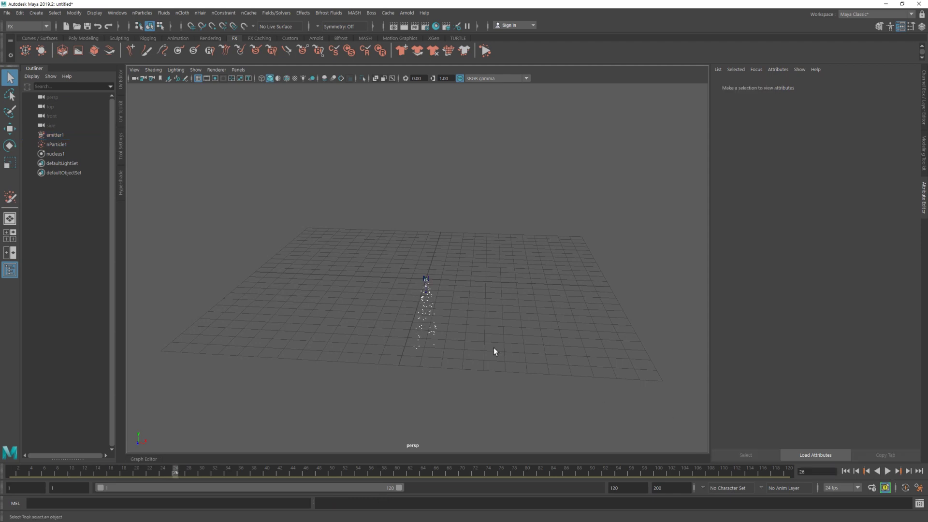
pyautogui.moveTo(494, 347); pyautogui.dragTo(402, 332)
pyautogui.scroll(5, 820, 297)
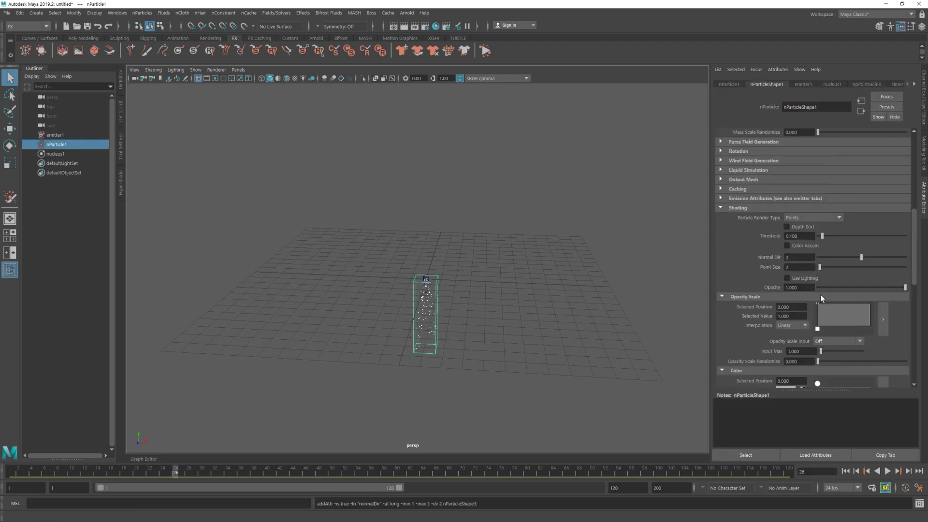
pyautogui.scroll(5, 820, 297)
pyautogui.scroll(3, 801, 280)
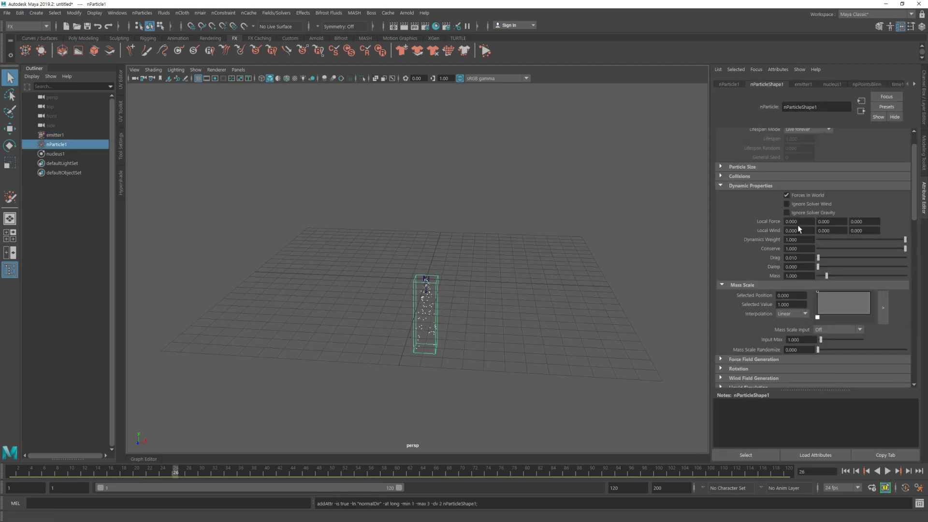
pyautogui.click(888, 472)
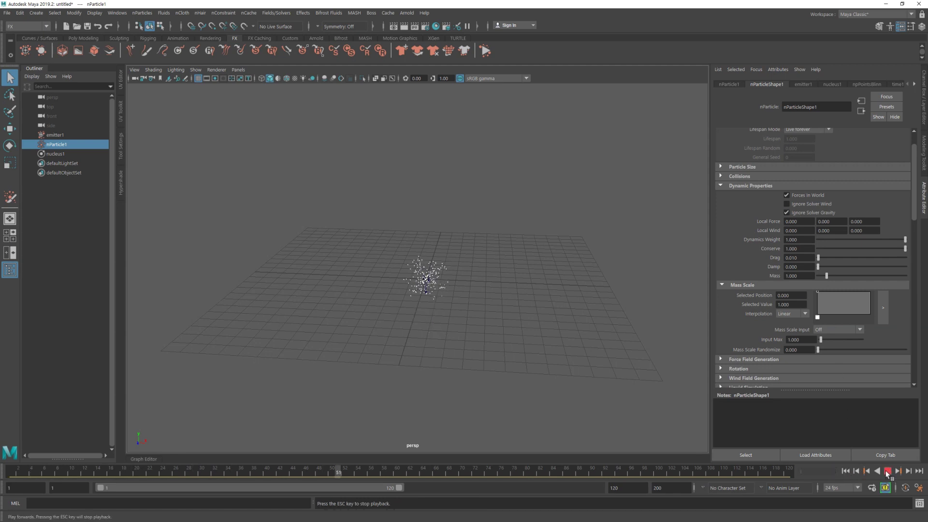
pyautogui.click(887, 471)
pyautogui.moveTo(387, 244)
pyautogui.mouseDown()
pyautogui.moveTo(478, 302)
pyautogui.moveTo(445, 308)
pyautogui.moveTo(509, 308)
pyautogui.mouseUp()
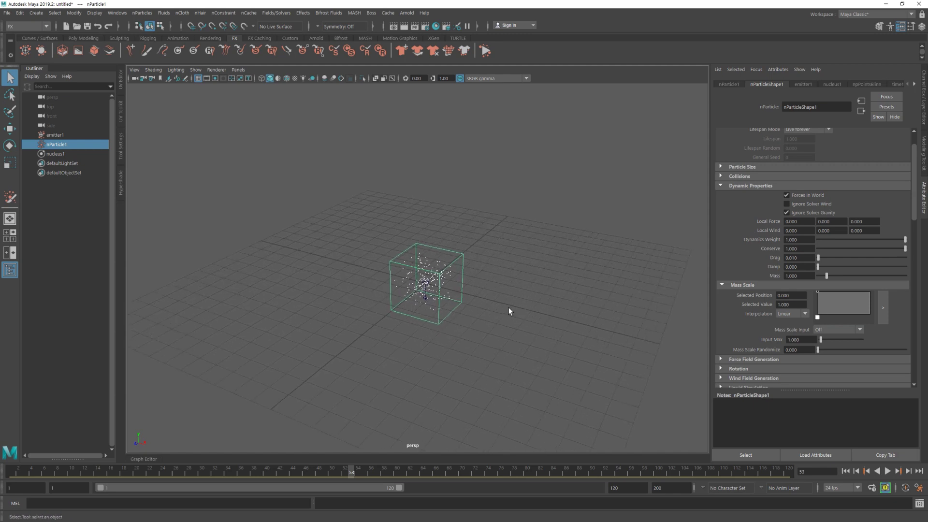
# Add a Volume Axis field to the particles with a Cylinder volume shape
pyautogui.click(275, 13)
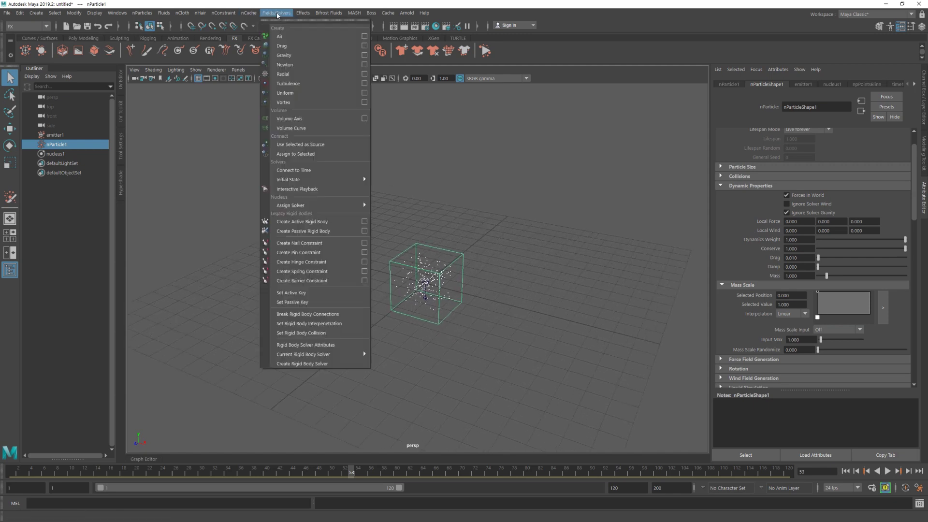
pyautogui.click(337, 120)
pyautogui.moveTo(512, 242)
pyautogui.keyDown('alt'); pyautogui.mouseDown()
pyautogui.moveTo(500, 234)
pyautogui.moveTo(515, 238)
pyautogui.moveTo(460, 245)
pyautogui.moveTo(700, 267)
pyautogui.mouseUp(); pyautogui.keyUp('alt')
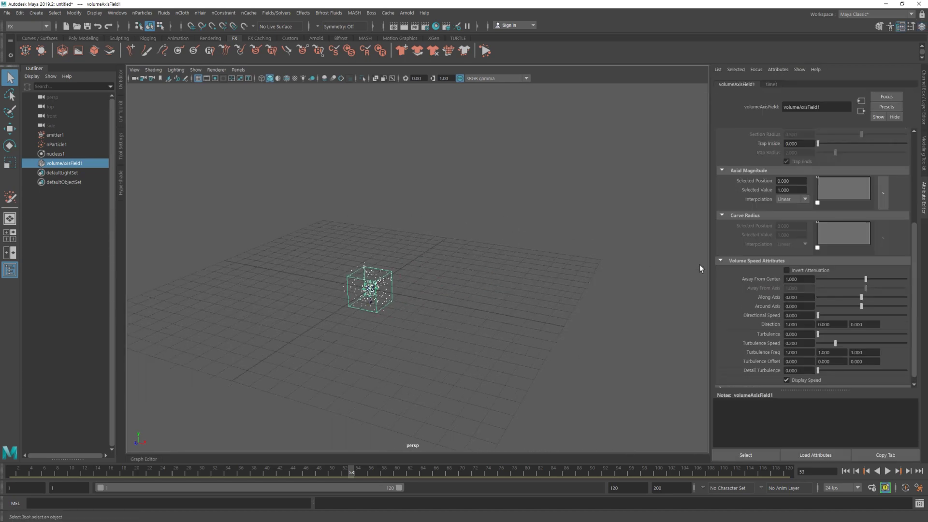
pyautogui.scroll(5, 801, 266)
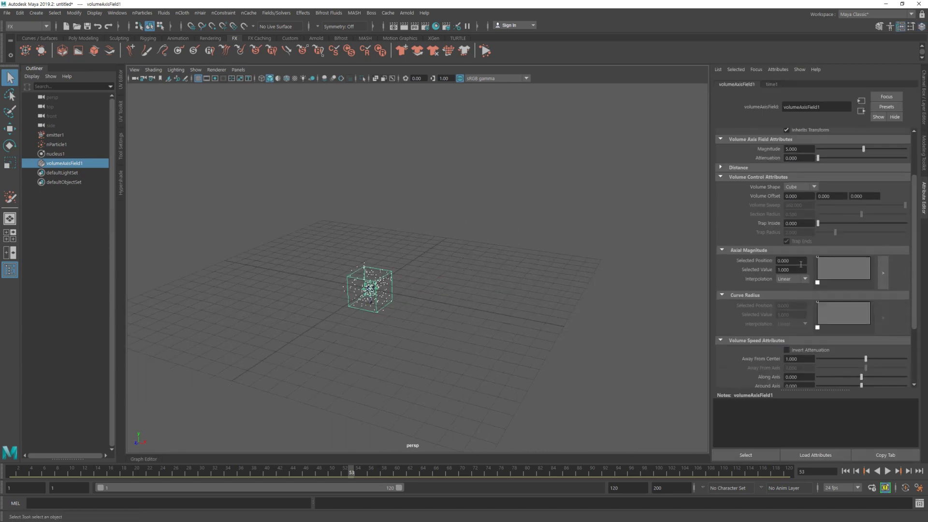
pyautogui.click(792, 188)
pyautogui.click(798, 225)
# Scale the cylinder field up and raise it to enclose the emitter
pyautogui.moveTo(381, 264)
pyautogui.keyDown('alt'); pyautogui.mouseDown()
pyautogui.moveTo(411, 277)
pyautogui.moveTo(535, 289)
pyautogui.moveTo(765, 290)
pyautogui.mouseUp(); pyautogui.keyUp('alt')
pyautogui.press('r')
pyautogui.keyDown('alt'); pyautogui.moveTo(564, 289); pyautogui.dragTo(375, 262); pyautogui.keyUp('alt')
pyautogui.press('w')
pyautogui.keyDown('alt'); pyautogui.moveTo(406, 234); pyautogui.dragTo(411, 155); pyautogui.keyUp('alt')
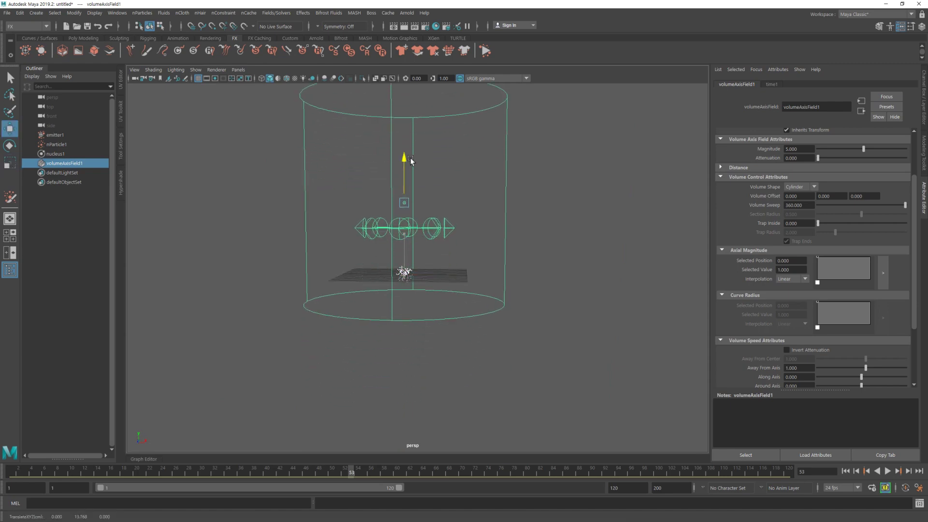
pyautogui.moveTo(413, 232)
pyautogui.keyDown('alt'); pyautogui.mouseDown()
pyautogui.moveTo(419, 228)
pyautogui.moveTo(406, 270)
pyautogui.moveTo(615, 311)
pyautogui.moveTo(597, 296)
pyautogui.mouseUp(); pyautogui.keyUp('alt')
# Set the field's Away From Axis to 0 and Around Axis to 3
pyautogui.click(546, 287)
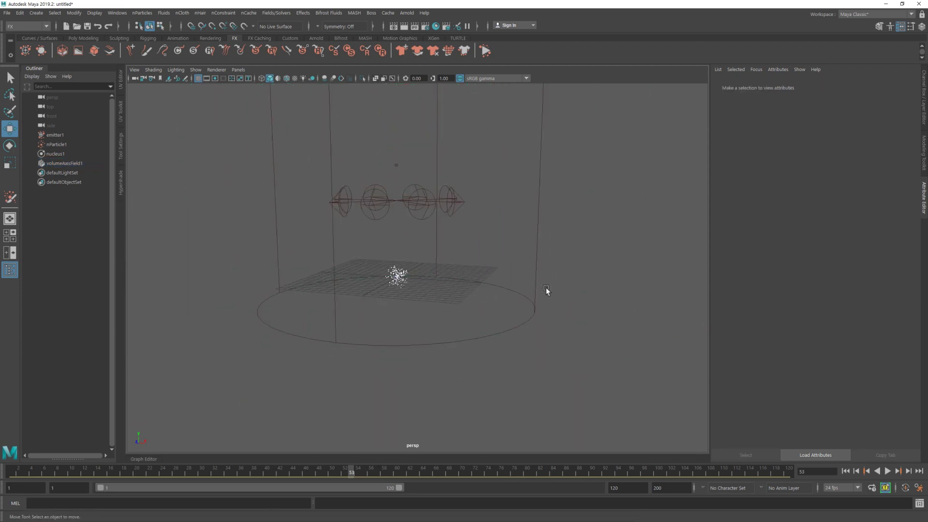
pyautogui.keyDown('alt'); pyautogui.moveTo(521, 290); pyautogui.dragTo(561, 297, button='middle'); pyautogui.keyUp('alt')
pyautogui.scroll(-3, 814, 287)
pyautogui.scroll(-3, 814, 286)
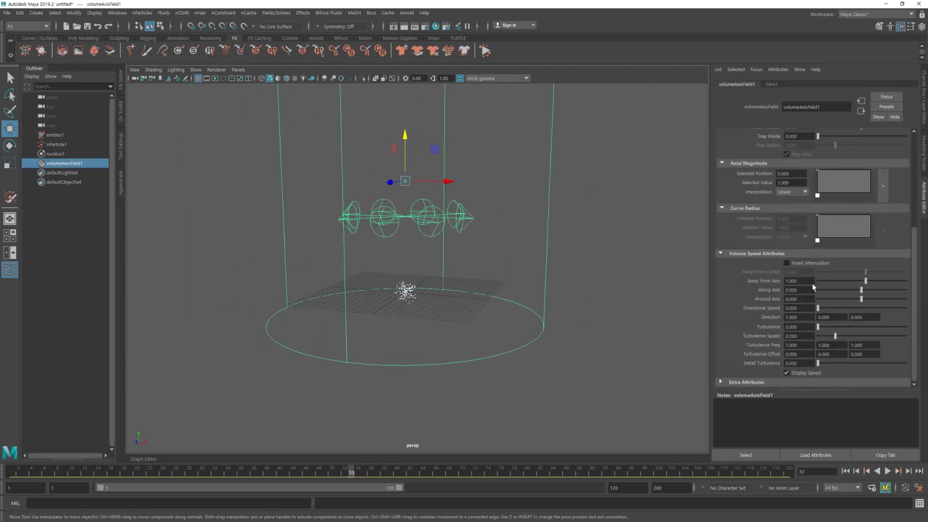
pyautogui.doubleClick(806, 280)
pyautogui.write('0')
pyautogui.press('Return')
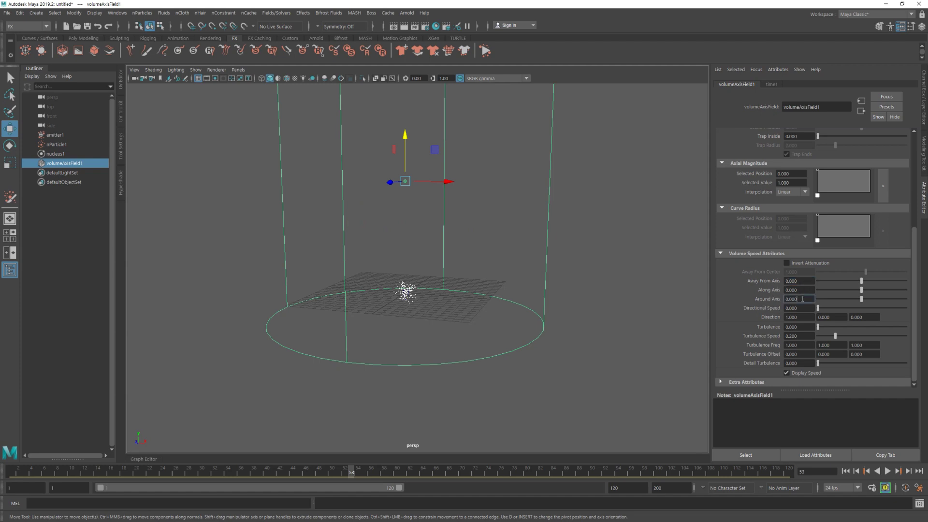
pyautogui.write('3')
pyautogui.press('Return')
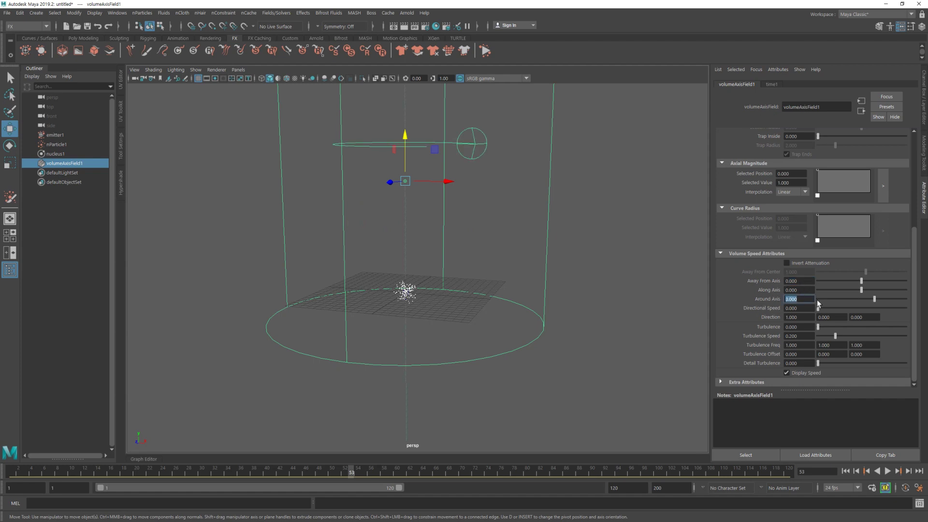
# Replay the simulation from the first frame to check the swirl
pyautogui.click(845, 471)
pyautogui.click(888, 470)
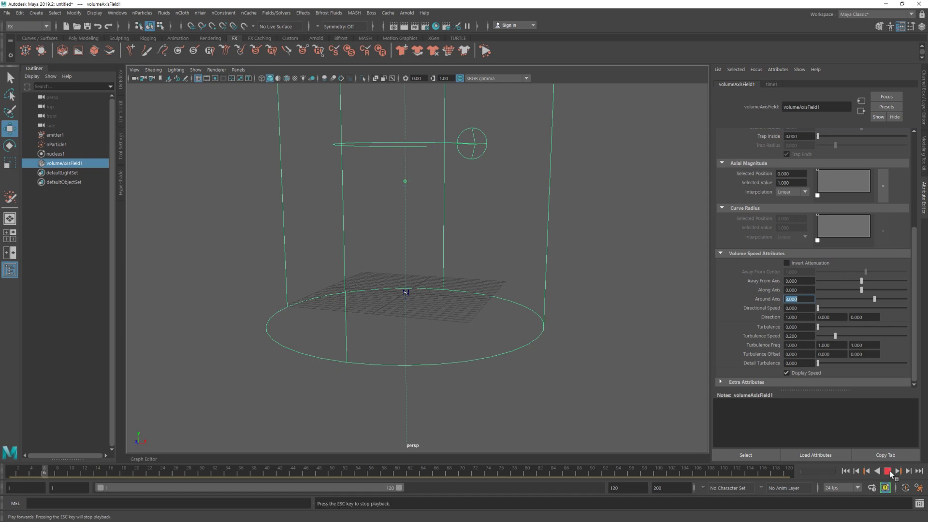
pyautogui.click(889, 471)
pyautogui.write('1.000')
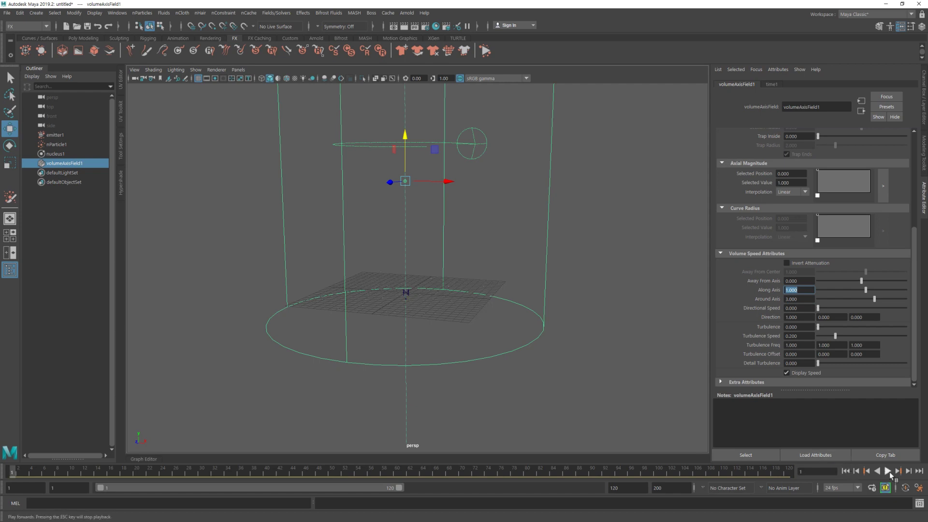
pyautogui.click(889, 471)
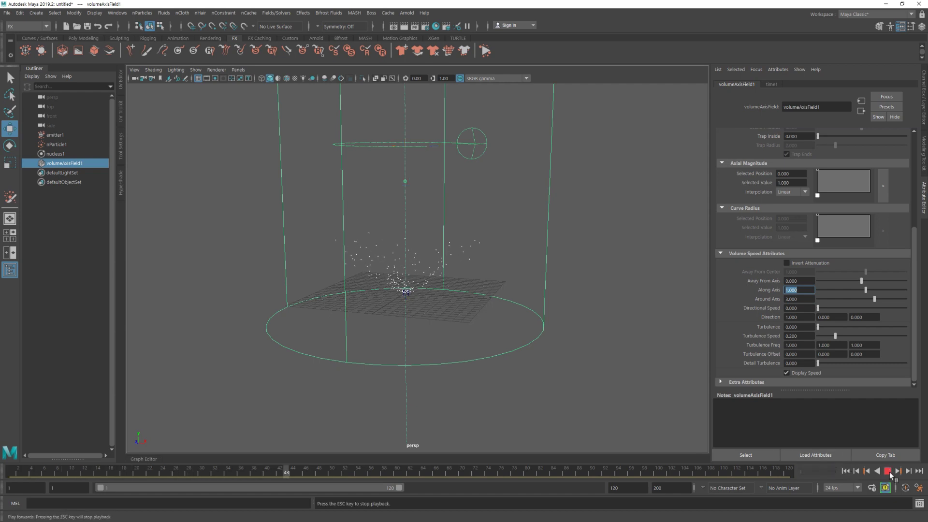
pyautogui.click(888, 472)
pyautogui.scroll(-3, 435, 271)
pyautogui.moveTo(450, 300)
pyautogui.keyDown('alt'); pyautogui.mouseDown()
pyautogui.moveTo(468, 319)
pyautogui.moveTo(442, 343)
pyautogui.moveTo(408, 337)
pyautogui.moveTo(501, 294)
pyautogui.mouseUp(); pyautogui.keyUp('alt')
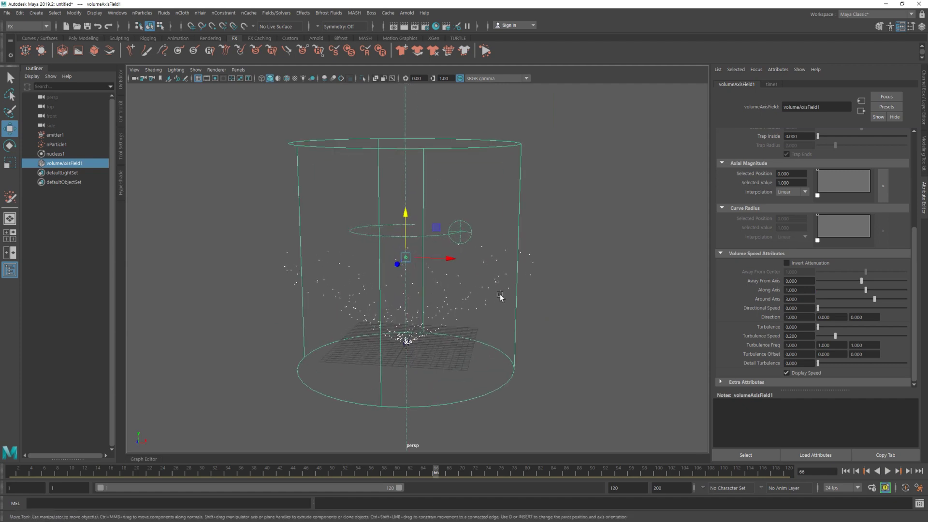
# Select the particles, replay, and set the playback end time to 500
pyautogui.click(493, 265)
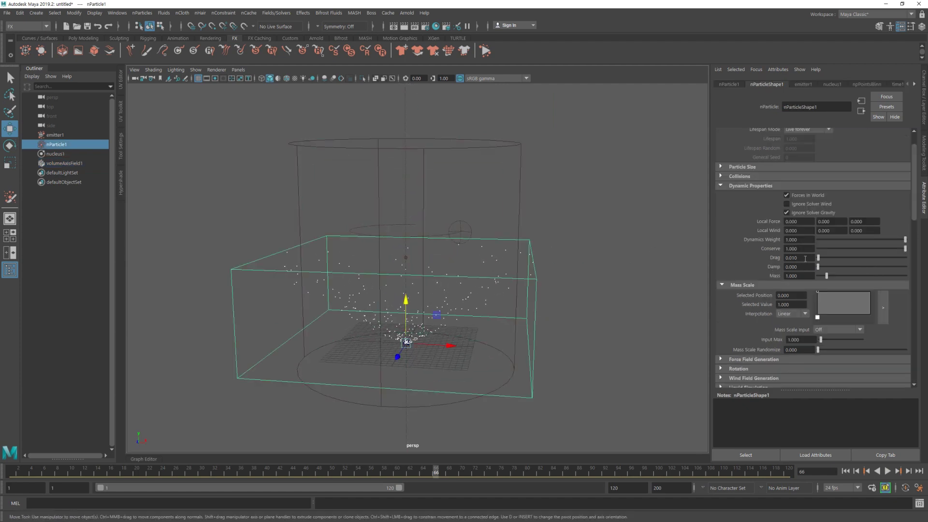
pyautogui.scroll(2, 805, 258)
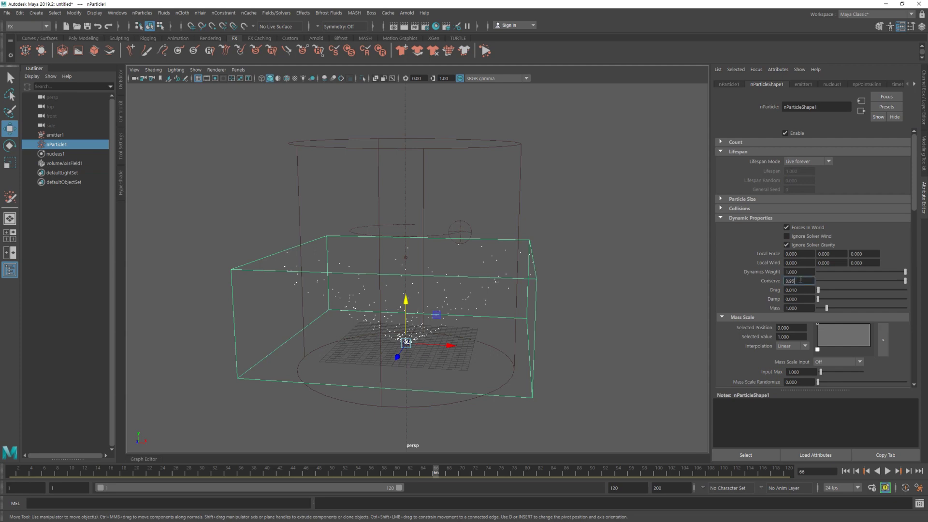
pyautogui.click(845, 471)
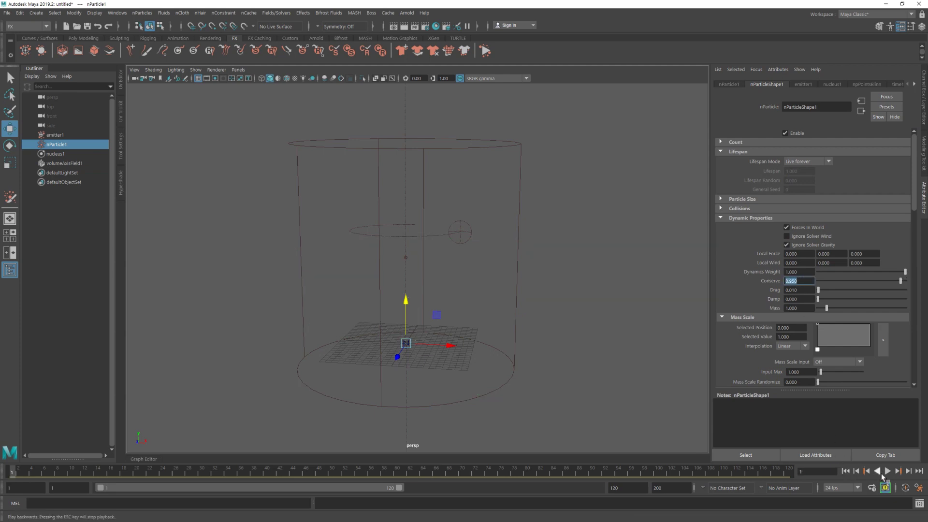
pyautogui.click(889, 471)
pyautogui.write('5')
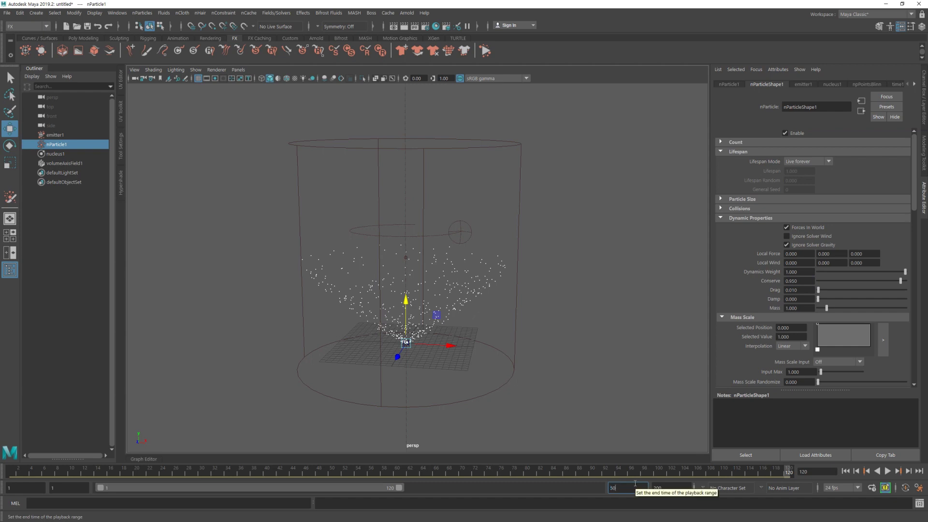
pyautogui.write('0')
pyautogui.press('Return')
# Replay the 500-frame simulation from the start, then select the emitter
pyautogui.keyDown('alt'); pyautogui.moveTo(526, 429); pyautogui.dragTo(536, 387); pyautogui.keyUp('alt')
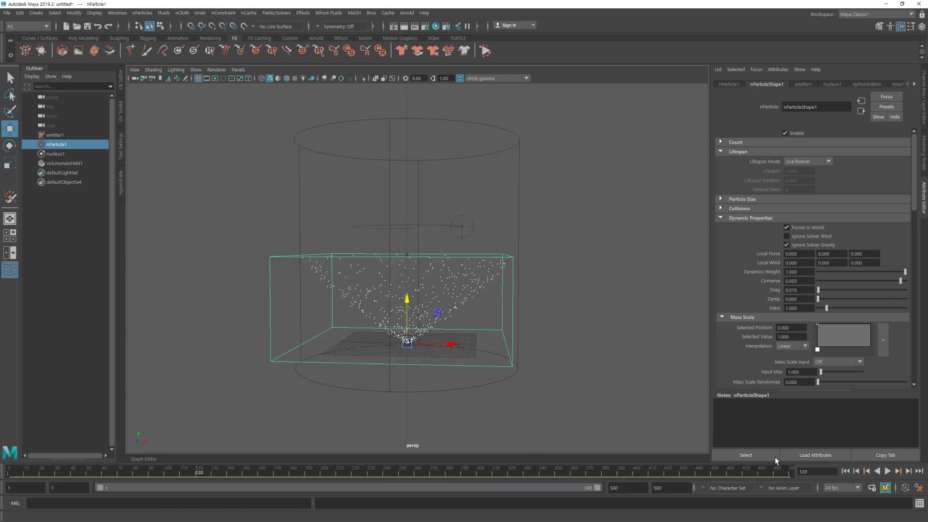
pyautogui.click(846, 471)
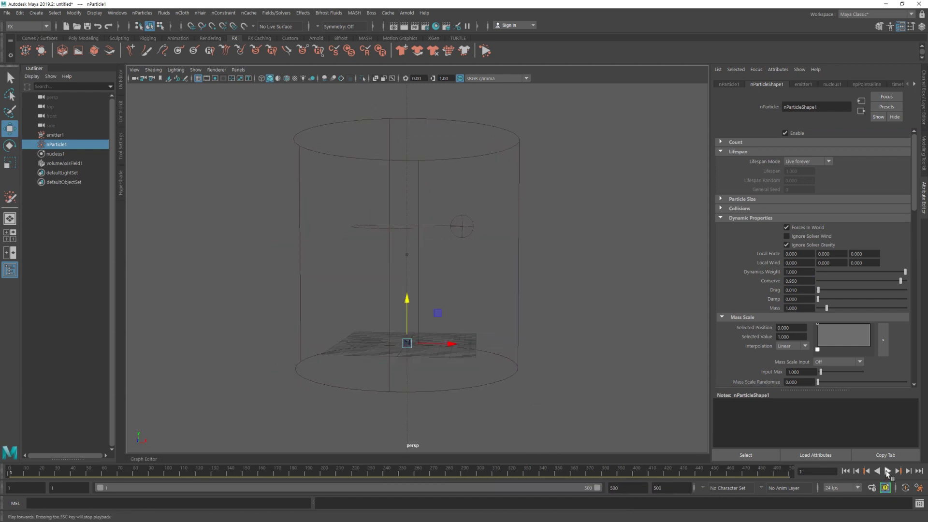
pyautogui.click(887, 471)
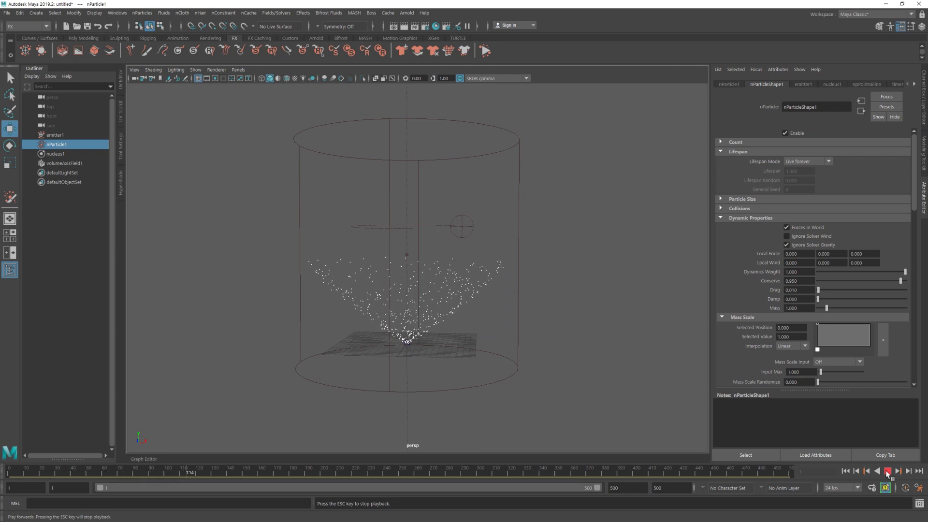
pyautogui.press('Escape')
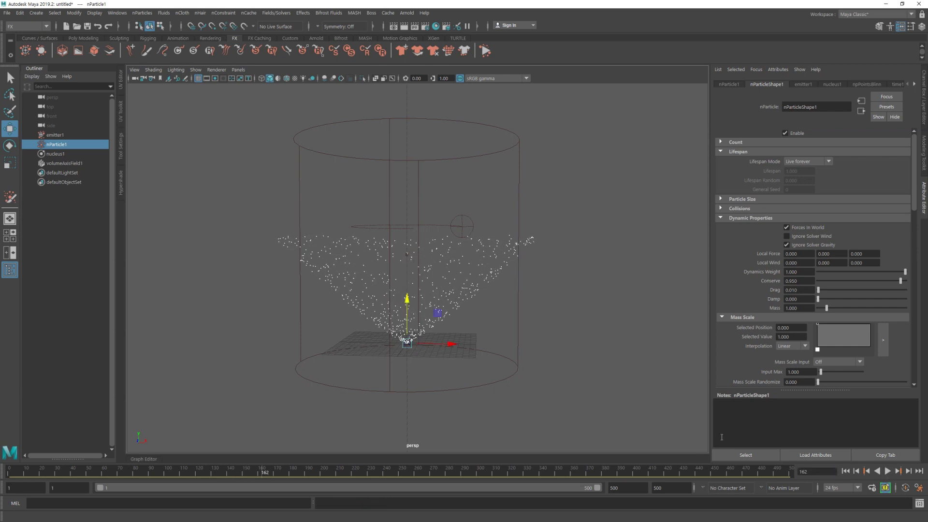
pyautogui.keyDown('alt'); pyautogui.moveTo(488, 372); pyautogui.dragTo(542, 365); pyautogui.keyUp('alt')
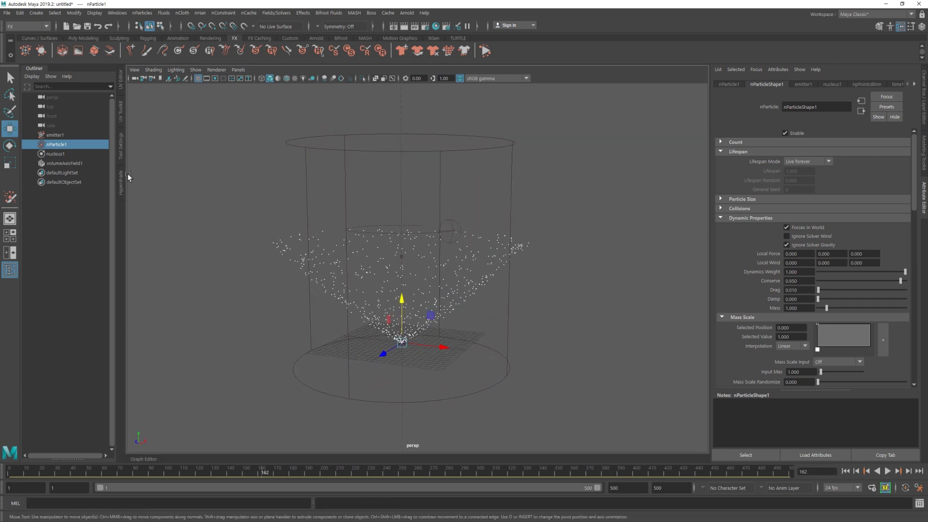
pyautogui.press('Up')
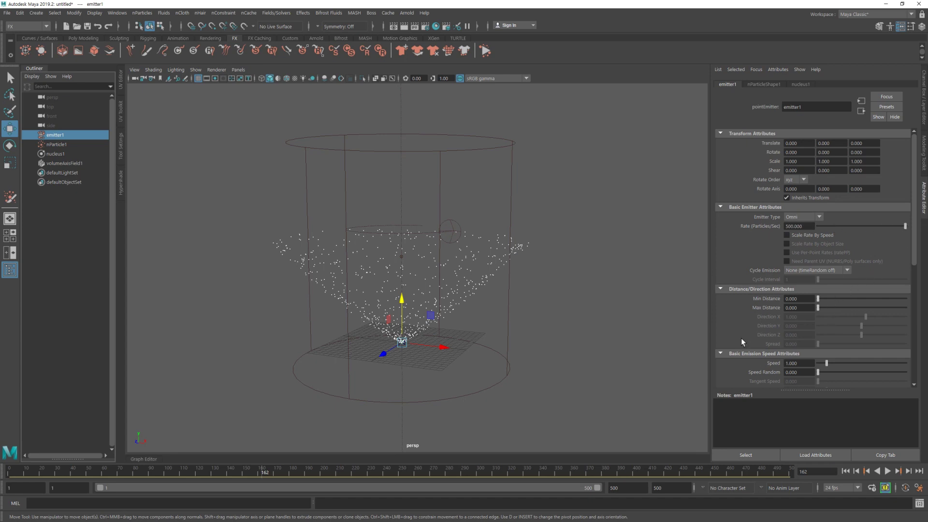
# Replay the particle funnel twice from the first frame to check the emission
pyautogui.keyDown('alt'); pyautogui.moveTo(503, 295); pyautogui.dragTo(534, 290); pyautogui.keyUp('alt')
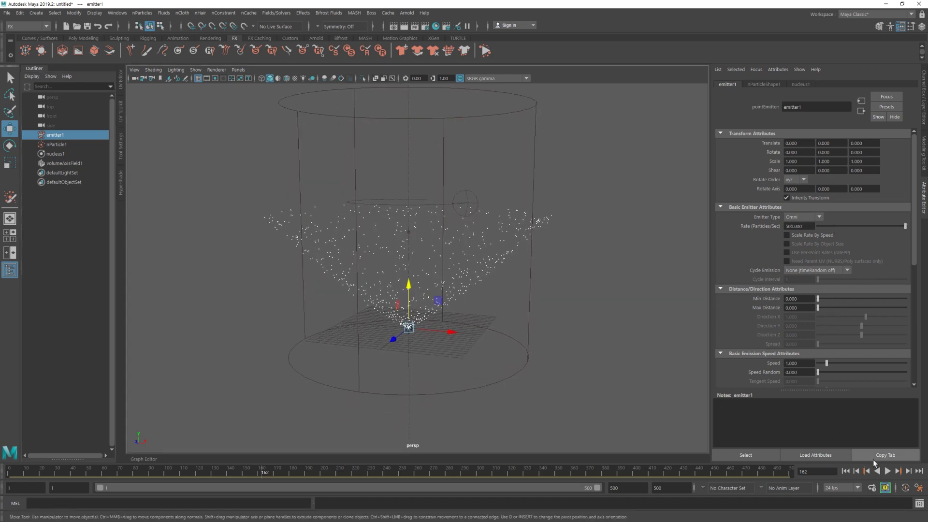
pyautogui.click(846, 471)
pyautogui.click(887, 471)
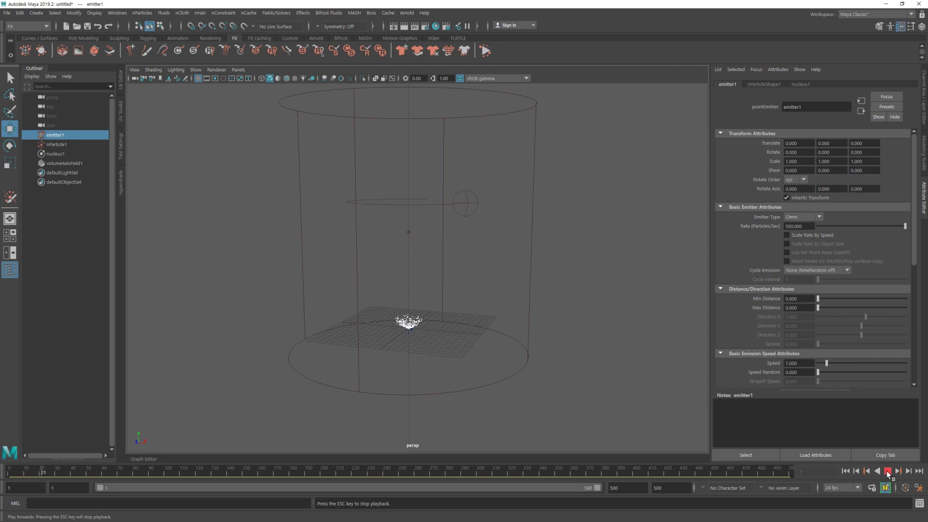
pyautogui.click(888, 471)
pyautogui.write('1.000')
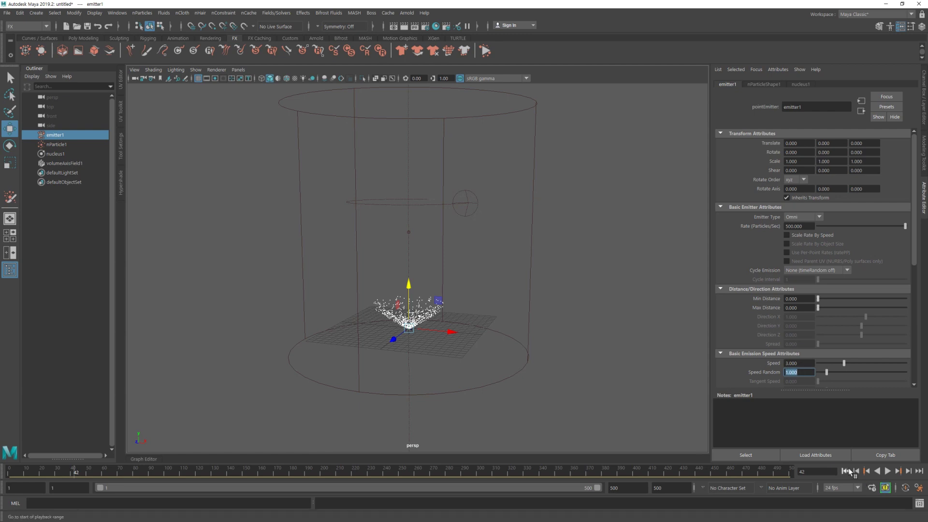
pyautogui.click(846, 471)
pyautogui.click(887, 471)
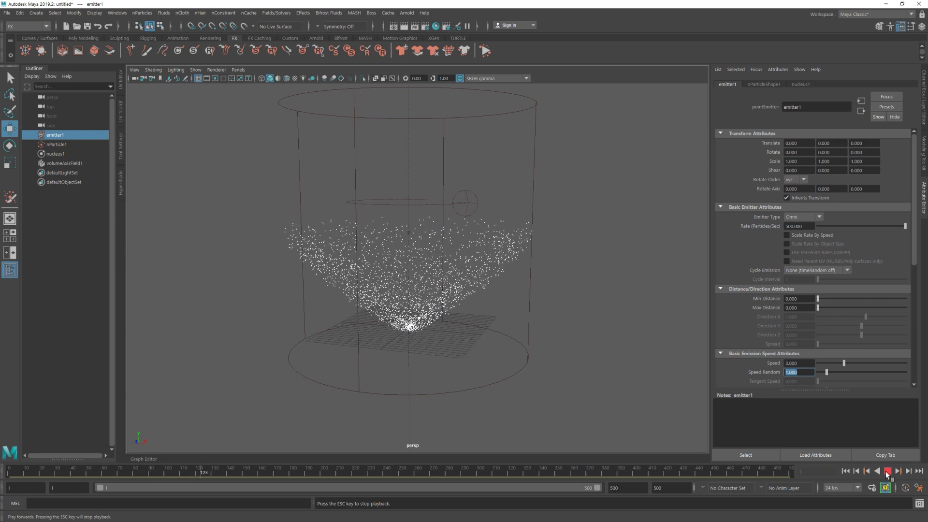
pyautogui.click(887, 471)
# Select volumeAxisField1 and replay the funnel from the start
pyautogui.click(541, 294)
pyautogui.moveTo(553, 296)
pyautogui.keyDown('alt'); pyautogui.mouseDown()
pyautogui.moveTo(558, 317)
pyautogui.moveTo(569, 316)
pyautogui.mouseUp(); pyautogui.keyUp('alt')
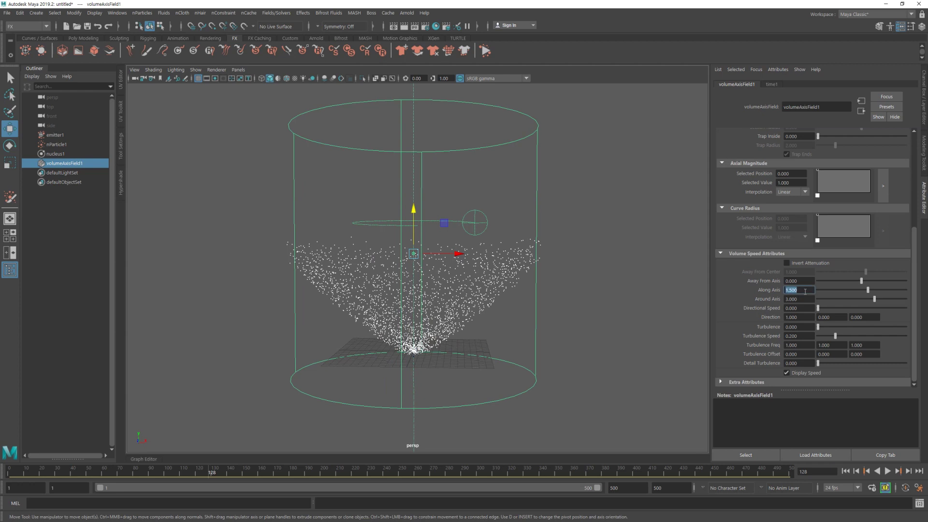
pyautogui.click(845, 472)
pyautogui.click(888, 471)
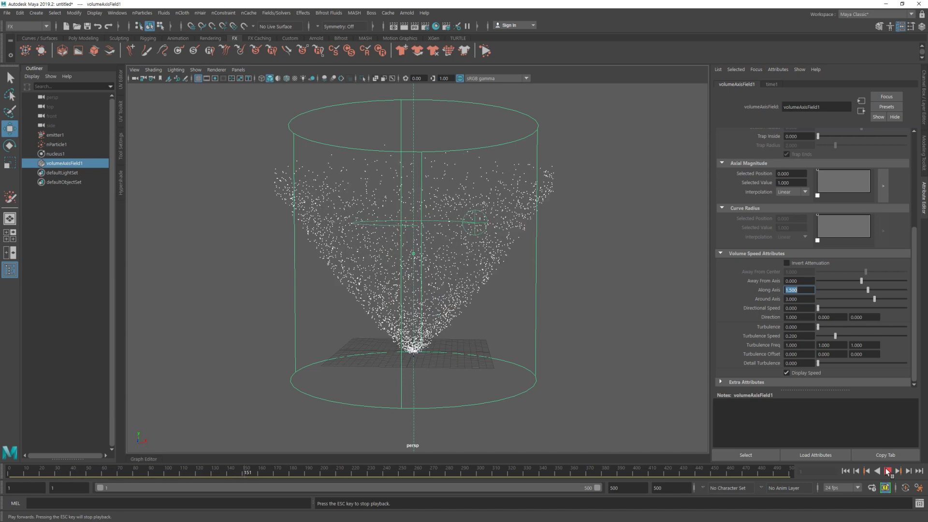
pyautogui.click(888, 471)
# Select nParticle1 and replay the widening funnel up to frame 220
pyautogui.keyDown('alt'); pyautogui.moveTo(580, 222); pyautogui.dragTo(598, 242); pyautogui.keyUp('alt')
pyautogui.moveTo(570, 202); pyautogui.dragTo(552, 163)
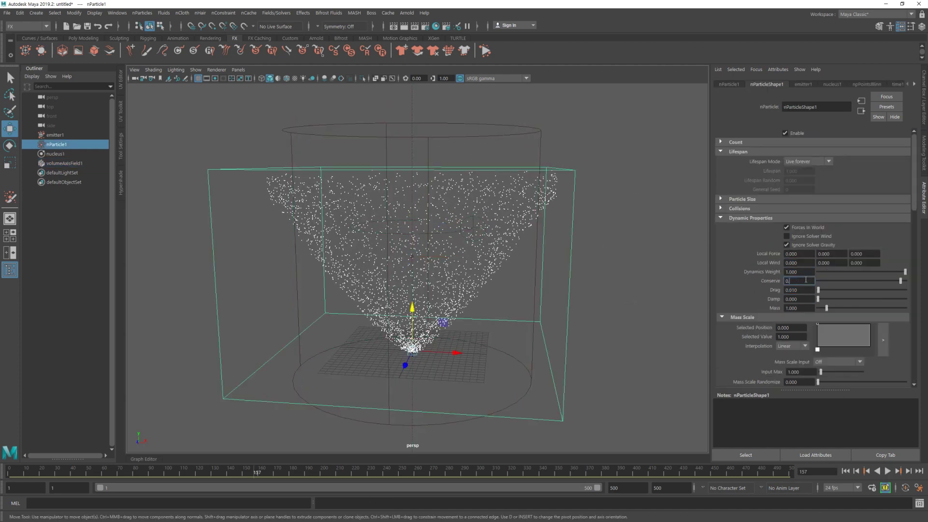
pyautogui.click(845, 471)
pyautogui.click(888, 471)
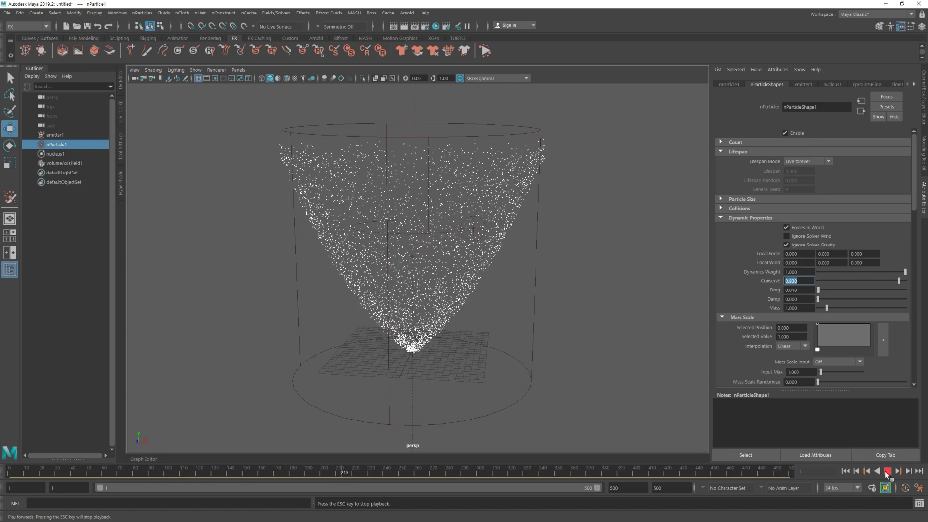
pyautogui.press('Escape')
pyautogui.moveTo(561, 342)
pyautogui.keyDown('alt'); pyautogui.mouseDown()
pyautogui.moveTo(555, 320)
pyautogui.moveTo(539, 337)
pyautogui.mouseUp(); pyautogui.keyUp('alt')
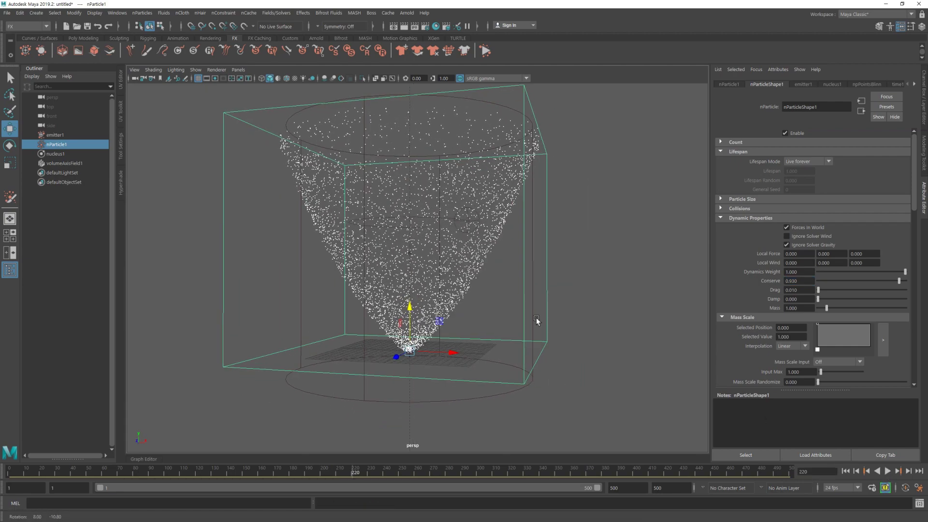
# Select volumeAxisField1 and replay the funnel from frame 1, stopping at frame 214
pyautogui.click(497, 393)
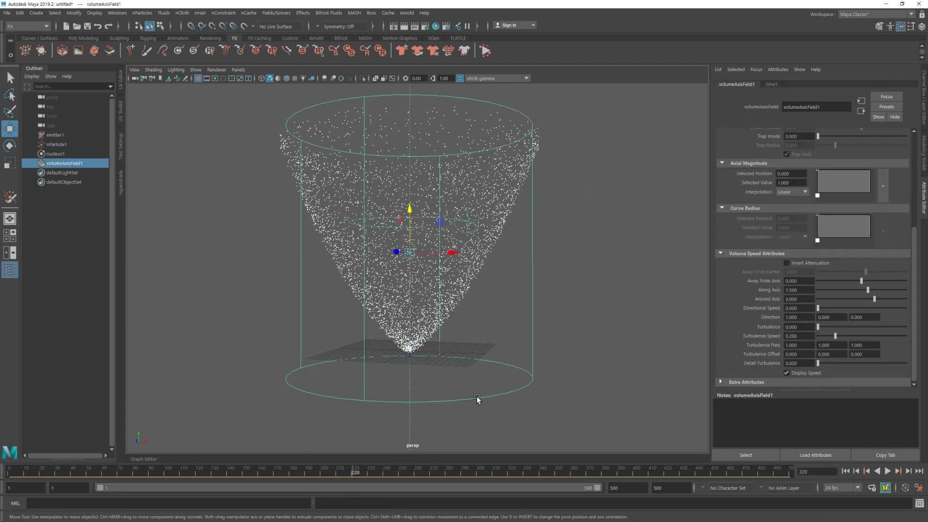
pyautogui.keyDown('alt'); pyautogui.moveTo(477, 400); pyautogui.dragTo(519, 337); pyautogui.keyUp('alt')
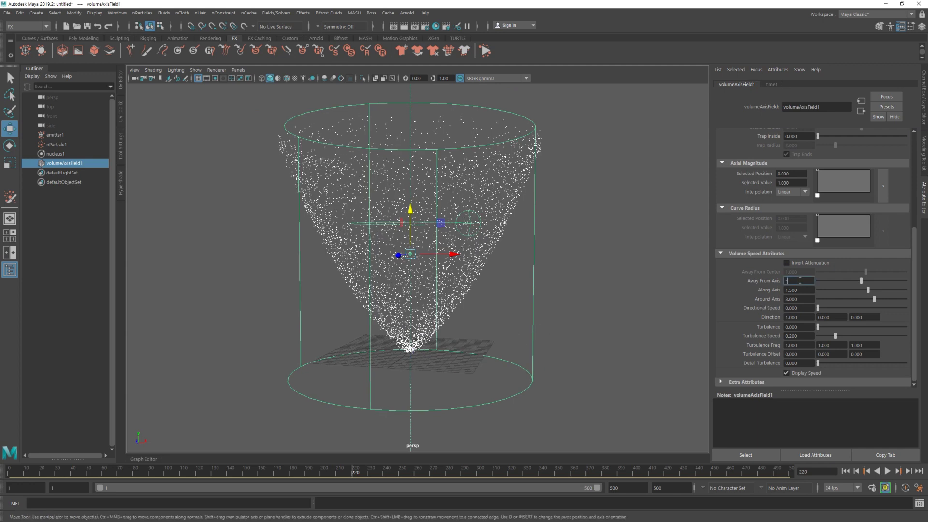
pyautogui.click(852, 471)
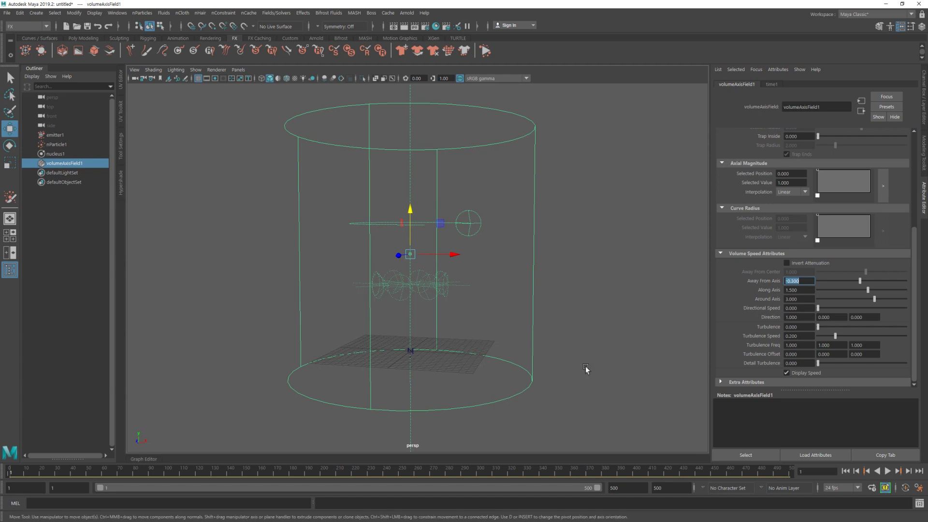
pyautogui.keyDown('alt'); pyautogui.moveTo(586, 371); pyautogui.dragTo(479, 333); pyautogui.keyUp('alt')
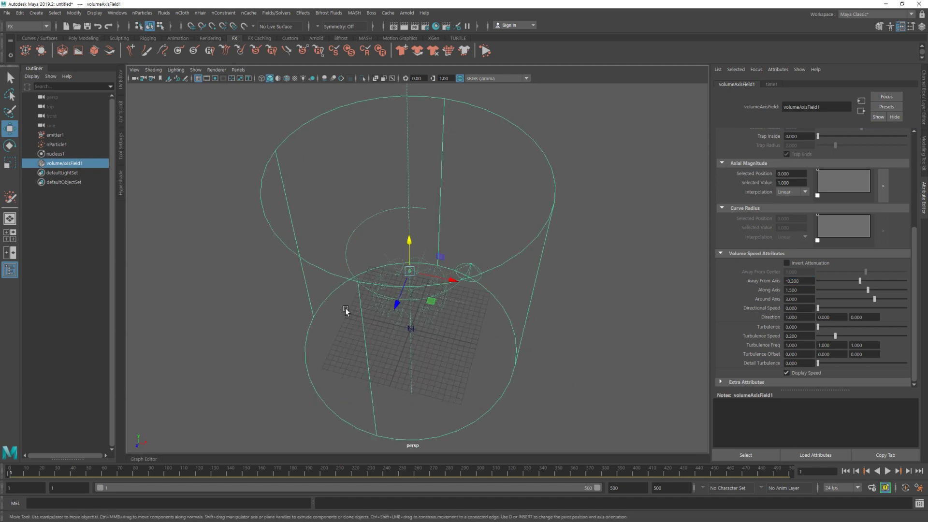
pyautogui.keyDown('alt'); pyautogui.moveTo(345, 310); pyautogui.dragTo(556, 319); pyautogui.keyUp('alt')
pyautogui.click(888, 471)
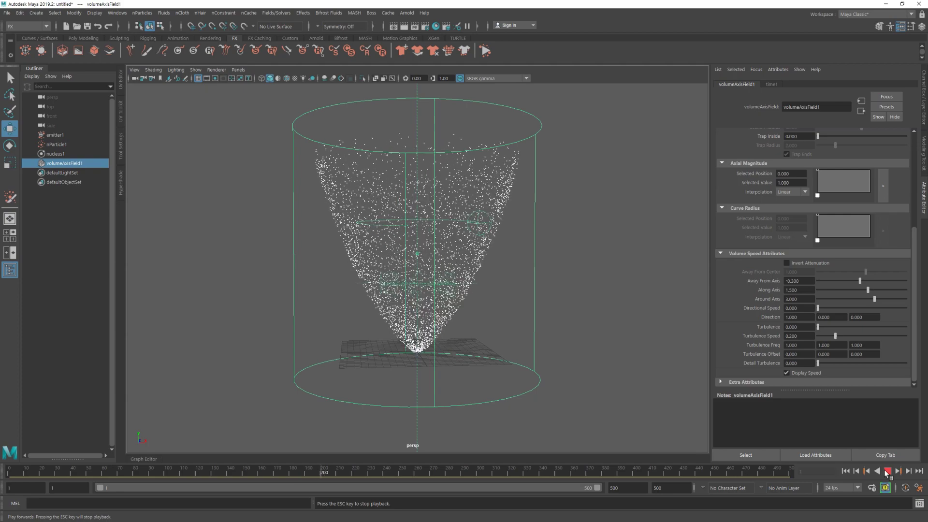
pyautogui.click(887, 471)
pyautogui.moveTo(534, 338)
pyautogui.keyDown('alt'); pyautogui.mouseDown()
pyautogui.moveTo(471, 337)
pyautogui.moveTo(602, 342)
pyautogui.mouseUp(); pyautogui.keyUp('alt')
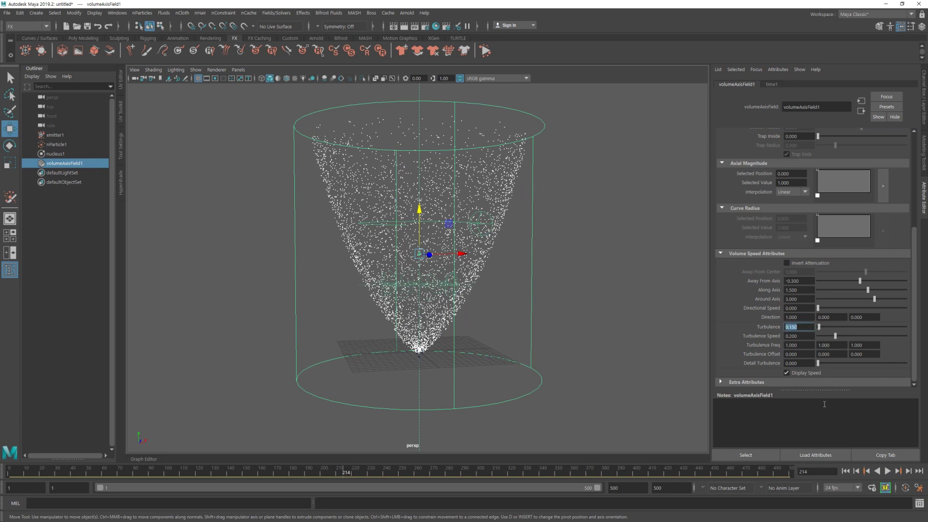
# Replay the funnel from the start with Turbulence at 0.150
pyautogui.click(846, 471)
pyautogui.click(887, 471)
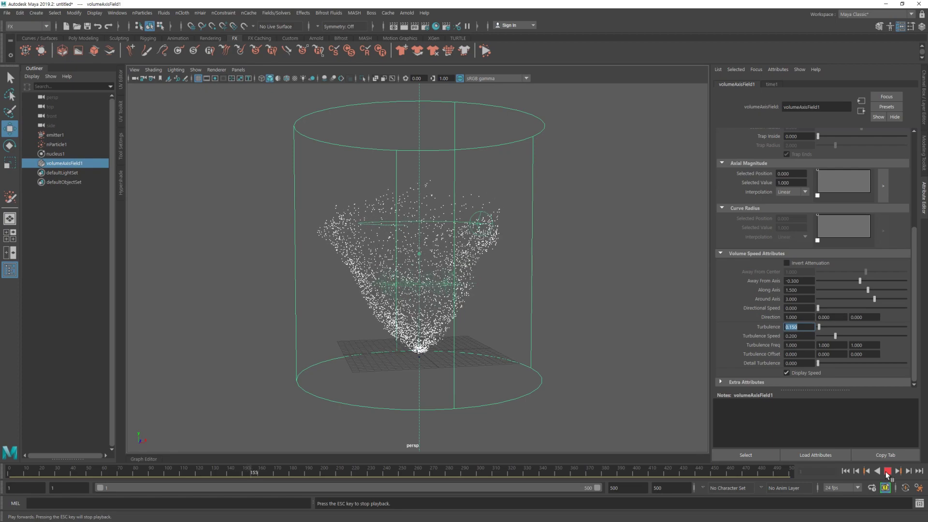
pyautogui.press('Escape')
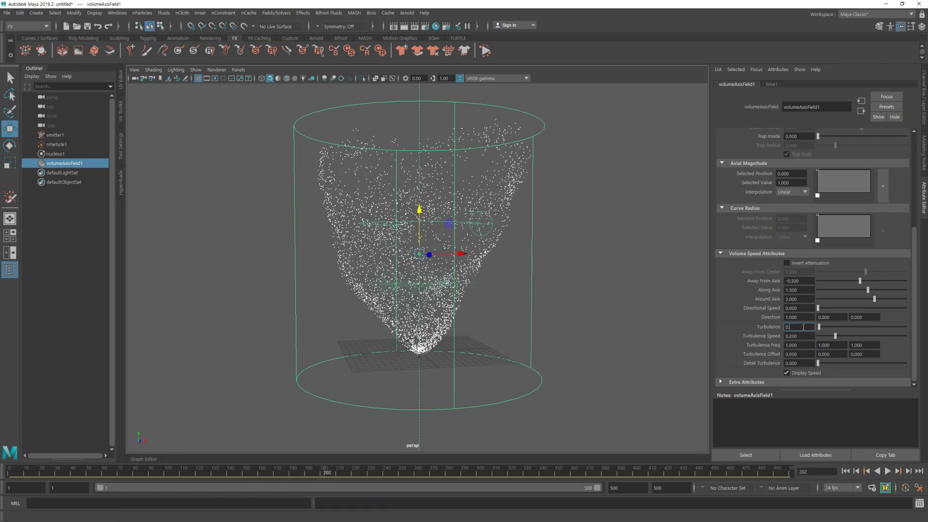
# Replay with Turbulence 0.200 to frame 267, then select nParticle1
pyautogui.click(845, 472)
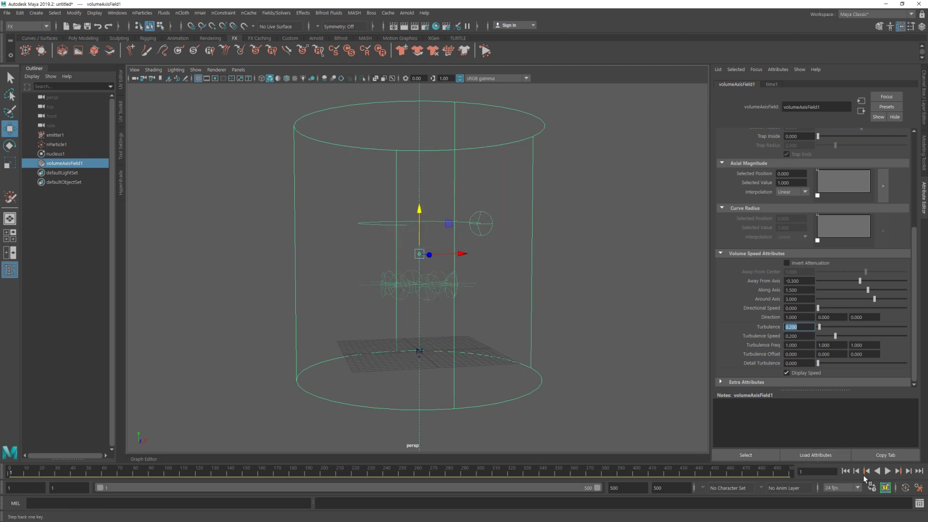
pyautogui.click(888, 471)
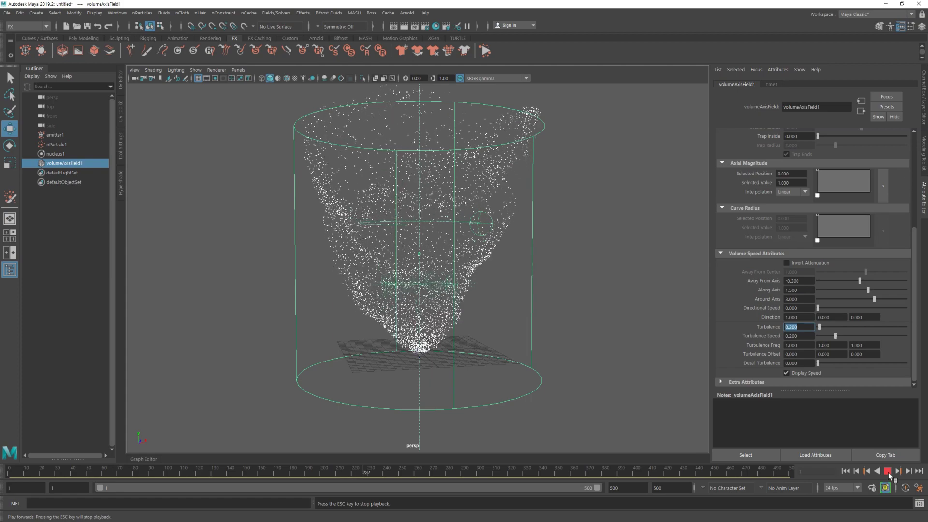
pyautogui.click(888, 472)
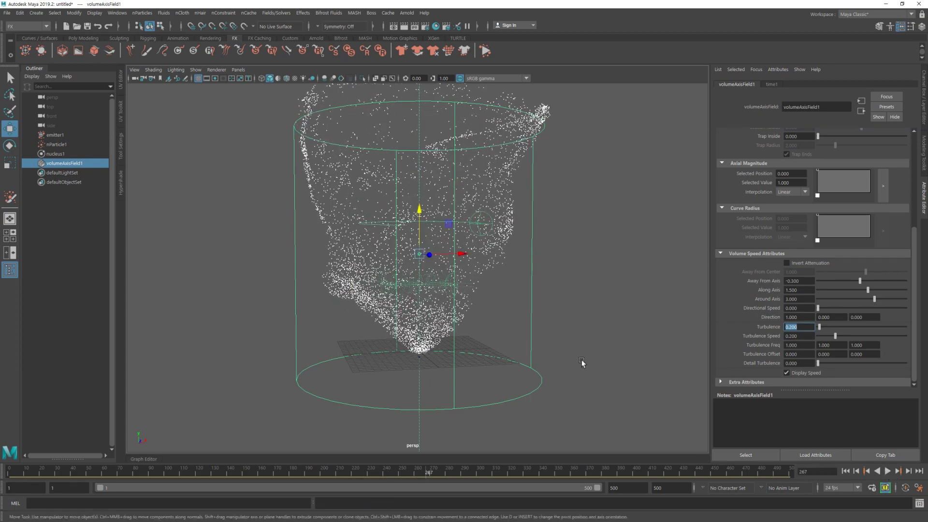
pyautogui.moveTo(581, 359)
pyautogui.keyDown('alt'); pyautogui.mouseDown()
pyautogui.moveTo(525, 360)
pyautogui.moveTo(555, 370)
pyautogui.moveTo(577, 350)
pyautogui.mouseUp(); pyautogui.keyUp('alt')
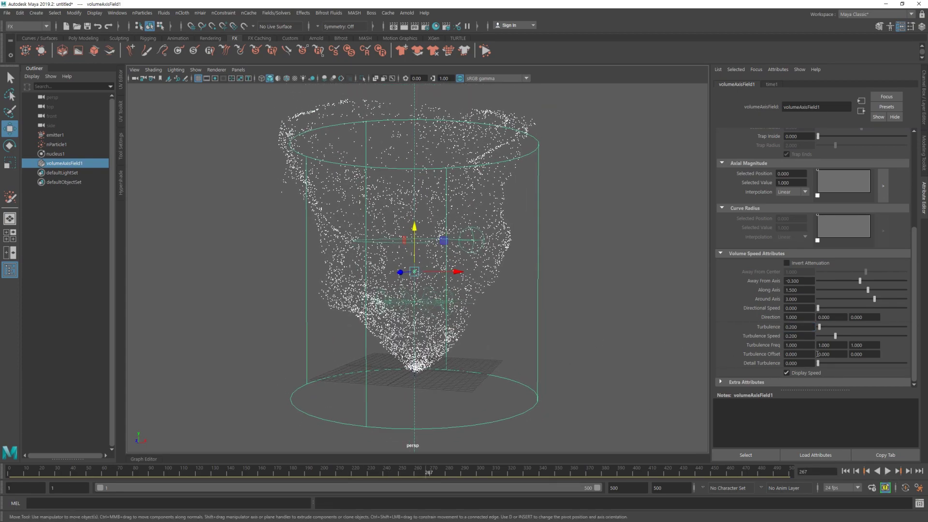
pyautogui.moveTo(517, 321)
pyautogui.keyDown('alt'); pyautogui.mouseDown()
pyautogui.moveTo(485, 346)
pyautogui.moveTo(503, 331)
pyautogui.mouseUp(); pyautogui.keyUp('alt')
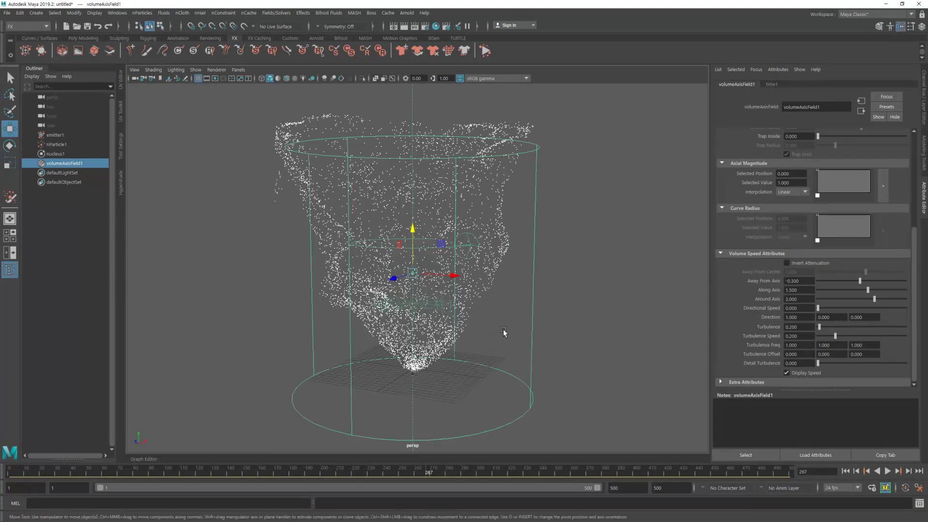
pyautogui.scroll(4, 793, 266)
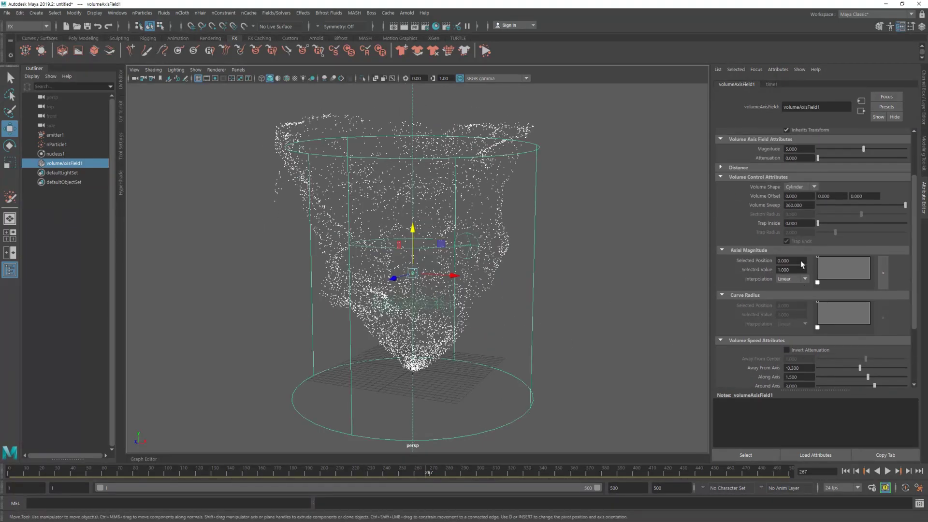
pyautogui.scroll(1, 795, 262)
pyautogui.click(54, 144)
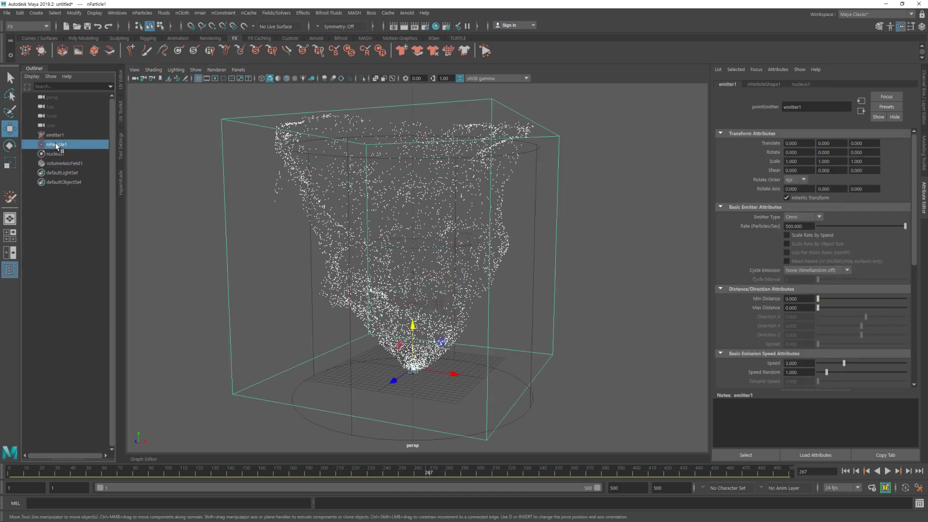
# Set nParticleShape1's Lifespan Mode to Constant and replay the simulation
pyautogui.click(799, 161)
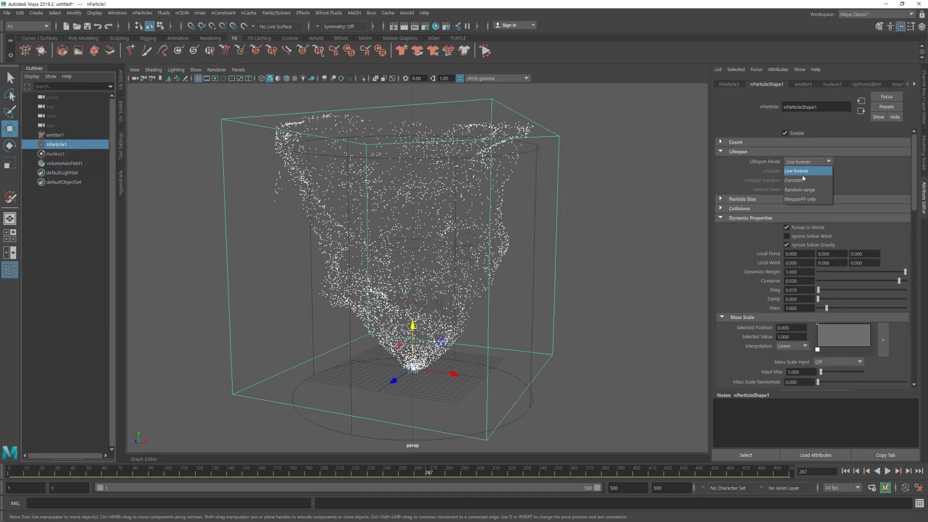
pyautogui.click(802, 171)
pyautogui.write('7.000')
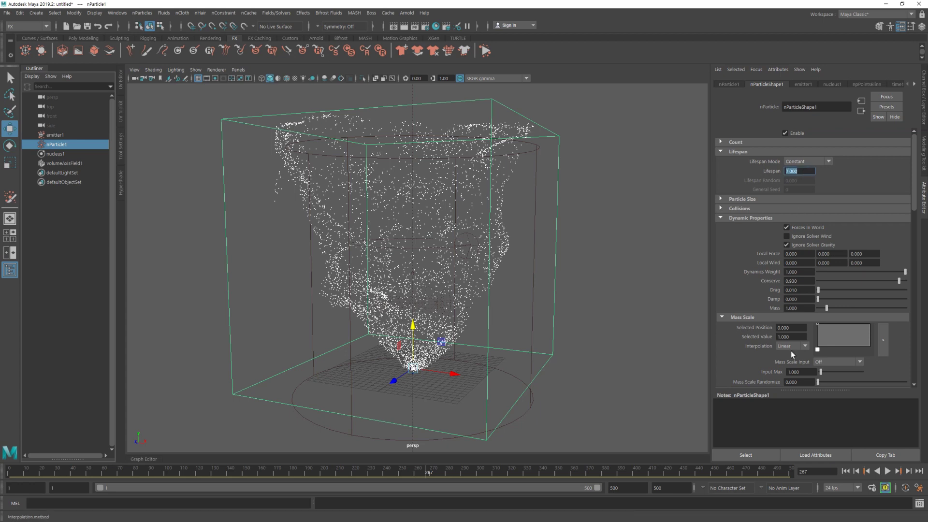
pyautogui.click(846, 471)
pyautogui.click(889, 471)
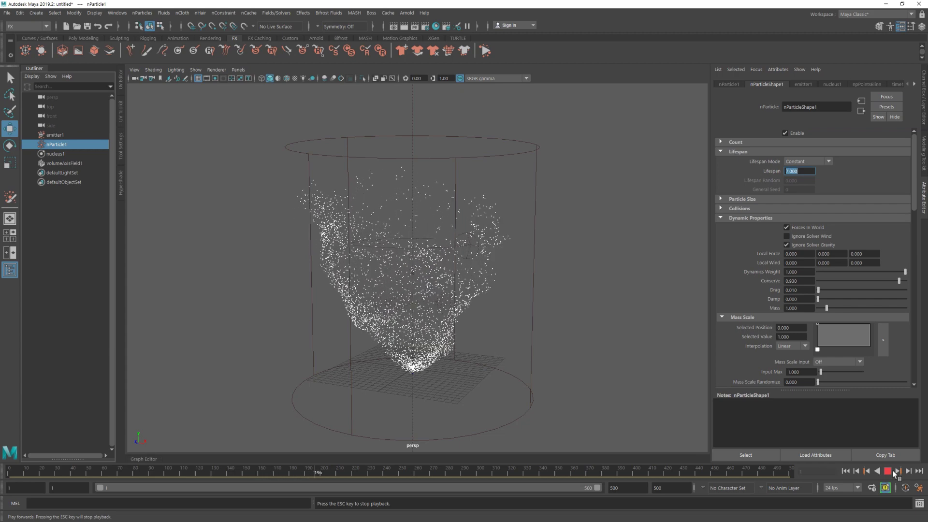
pyautogui.click(892, 471)
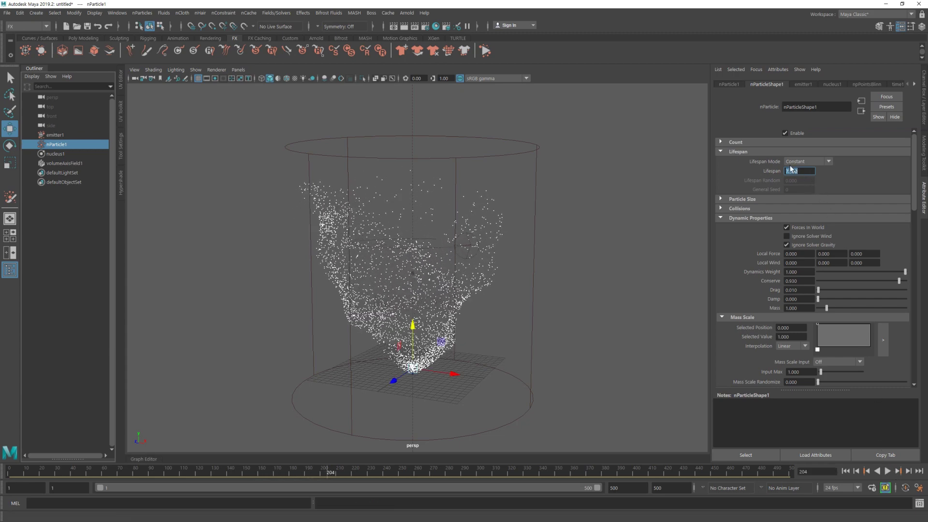
# Set the Lifespan to 10 and replay the funnel from frame 1
pyautogui.write('10')
pyautogui.press('Return')
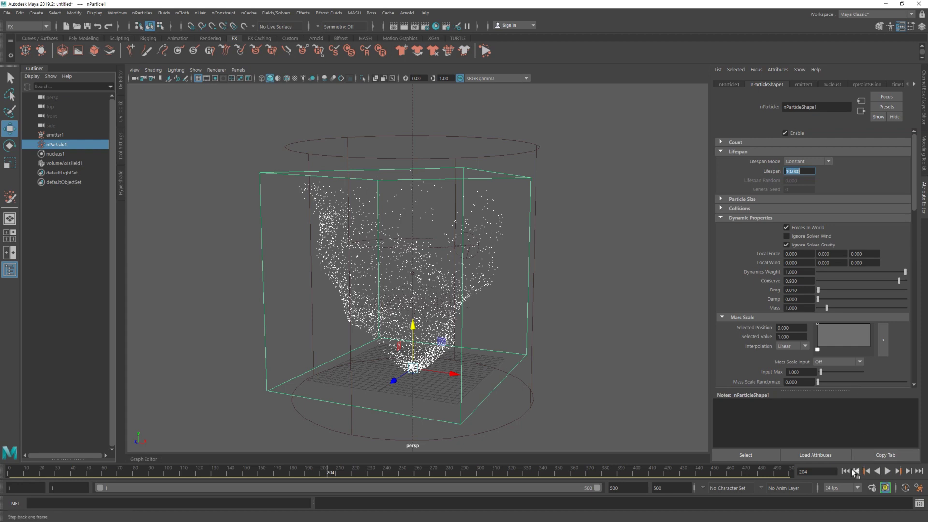
pyautogui.click(845, 470)
pyautogui.click(887, 471)
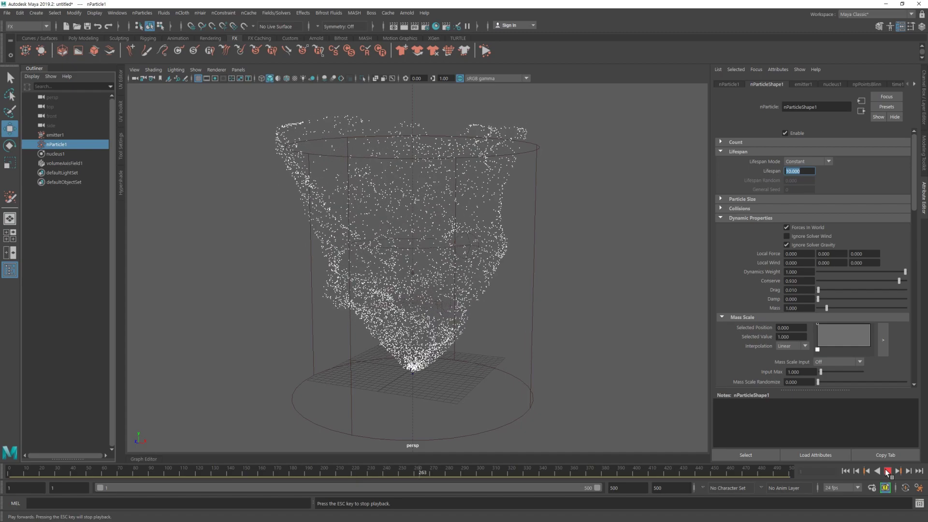
# Stop playback and orbit around the particle funnel to inspect it
pyautogui.click(888, 471)
pyautogui.keyDown('alt'); pyautogui.moveTo(394, 280); pyautogui.dragTo(414, 280); pyautogui.keyUp('alt')
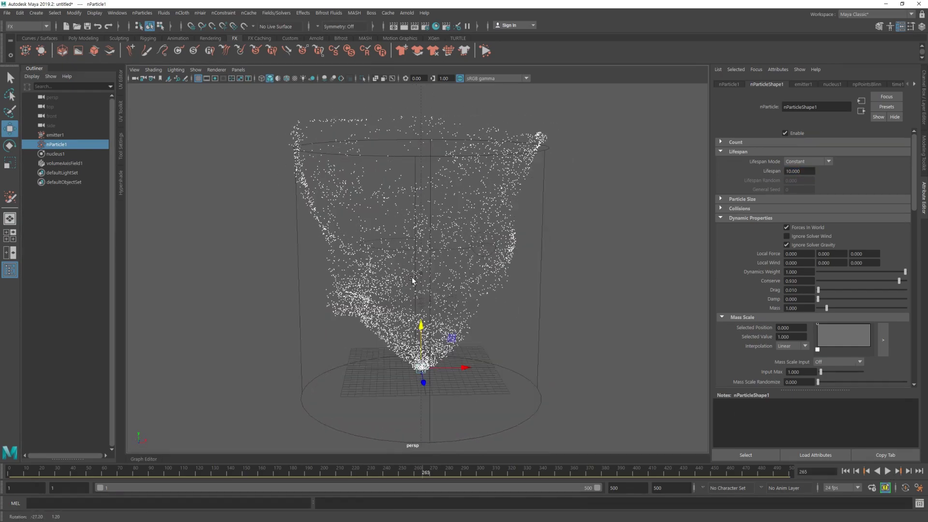
pyautogui.keyDown('alt'); pyautogui.moveTo(415, 280); pyautogui.dragTo(431, 285, button='right'); pyautogui.keyUp('alt')
pyautogui.keyDown('alt'); pyautogui.moveTo(431, 285); pyautogui.dragTo(446, 308); pyautogui.keyUp('alt')
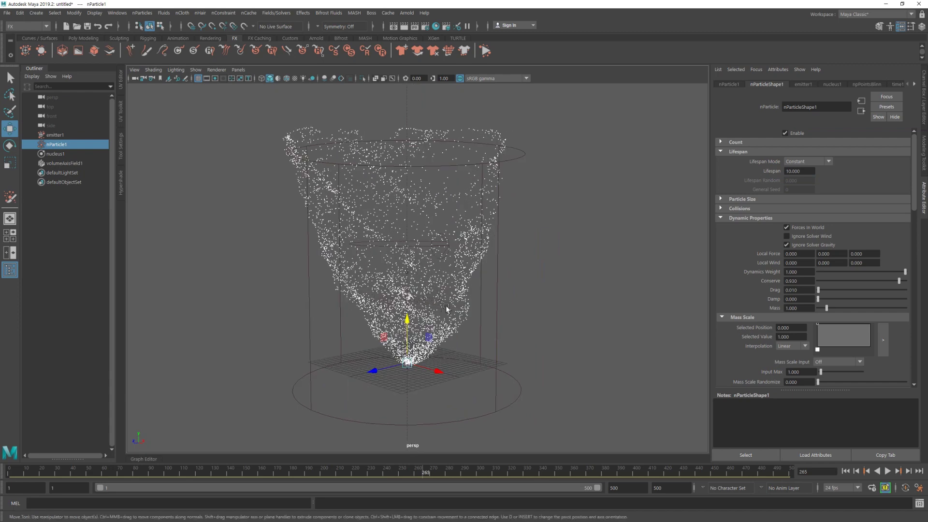
pyautogui.moveTo(513, 330); pyautogui.dragTo(492, 342)
pyautogui.keyDown('alt'); pyautogui.moveTo(492, 342); pyautogui.dragTo(542, 315); pyautogui.keyUp('alt')
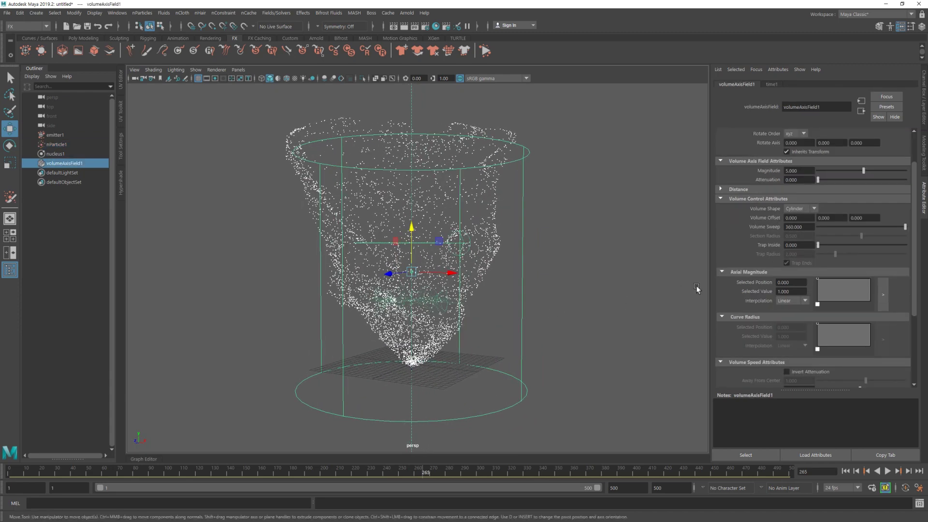
pyautogui.scroll(-3, 797, 305)
pyautogui.scroll(-2, 798, 306)
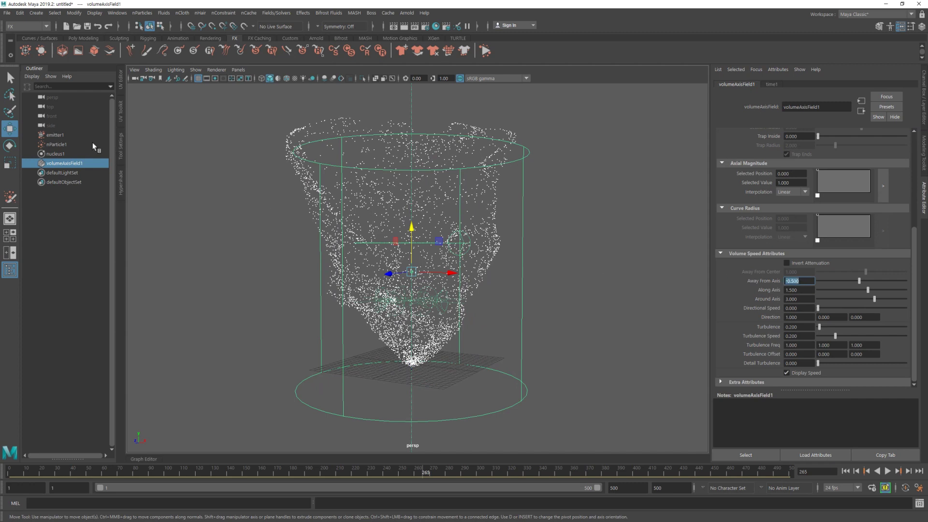
# Switch emitter1's Cycle Emission to Frame (timeRandom) at 1500/sec and replay to frame 380
pyautogui.click(55, 135)
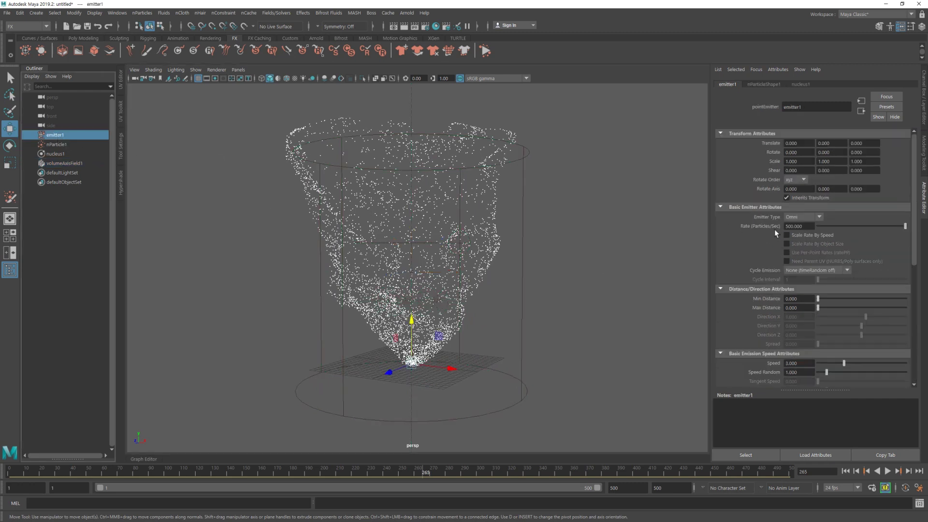
pyautogui.click(803, 268)
pyautogui.click(804, 287)
pyautogui.write('1500.000')
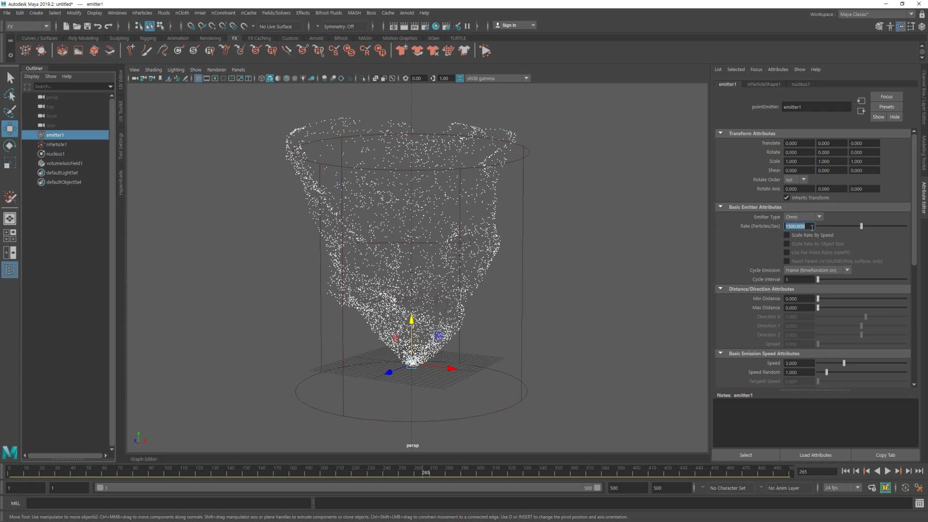
pyautogui.click(845, 471)
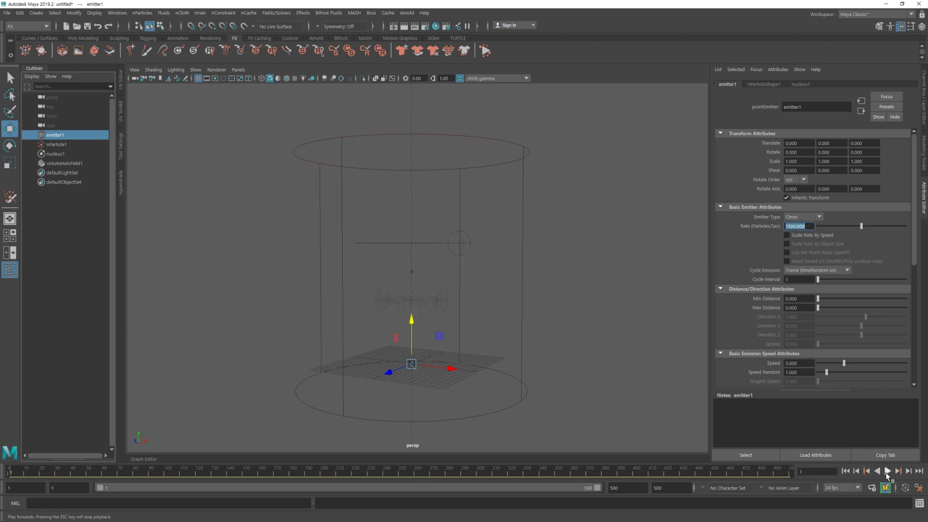
pyautogui.click(887, 471)
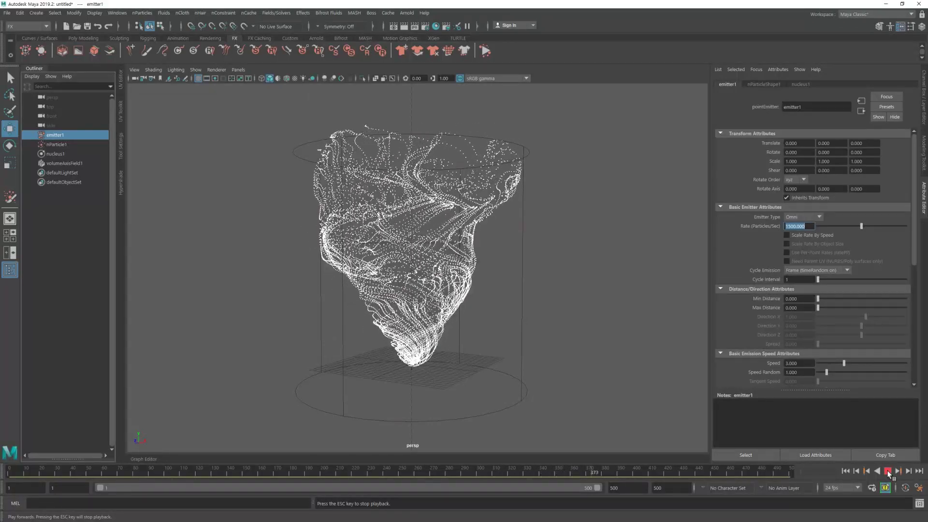
pyautogui.click(888, 473)
# Reselect the nParticle and open a creation expression on its Mass attribute
pyautogui.moveTo(567, 327)
pyautogui.keyDown('alt'); pyautogui.mouseDown()
pyautogui.moveTo(475, 323)
pyautogui.moveTo(552, 325)
pyautogui.moveTo(435, 242)
pyautogui.moveTo(533, 287)
pyautogui.mouseUp(); pyautogui.keyUp('alt')
pyautogui.click(552, 326)
pyautogui.scroll(-3, 842, 292)
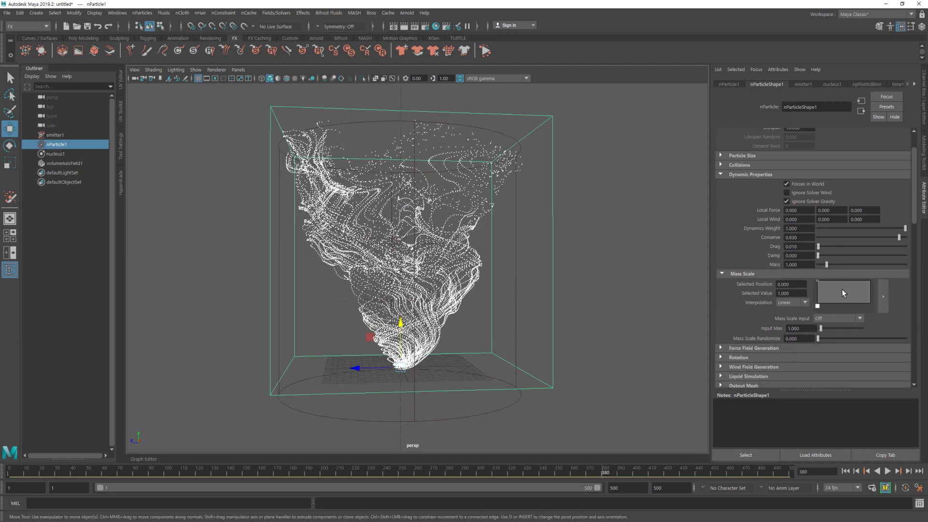
pyautogui.scroll(-3, 842, 292)
pyautogui.scroll(-3, 842, 292)
pyautogui.scroll(-3, 842, 292)
pyautogui.scroll(-3, 842, 289)
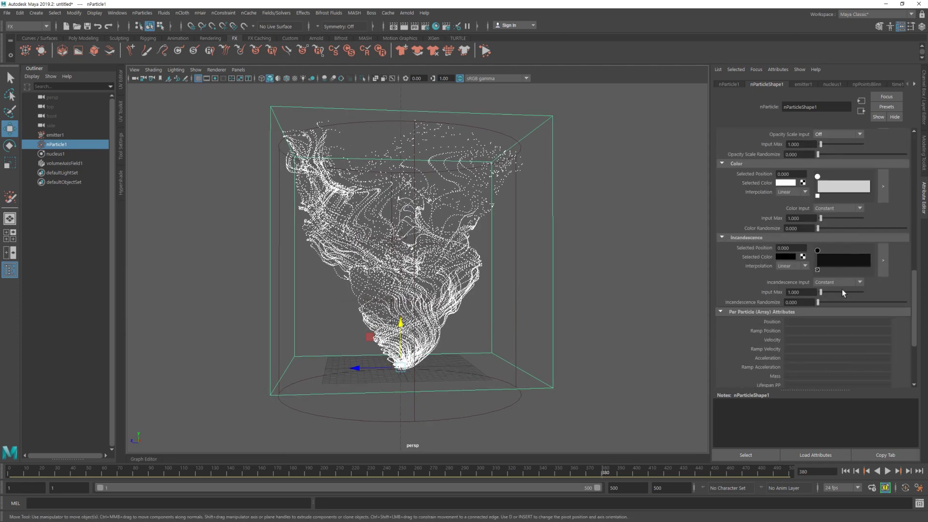
pyautogui.scroll(-3, 842, 289)
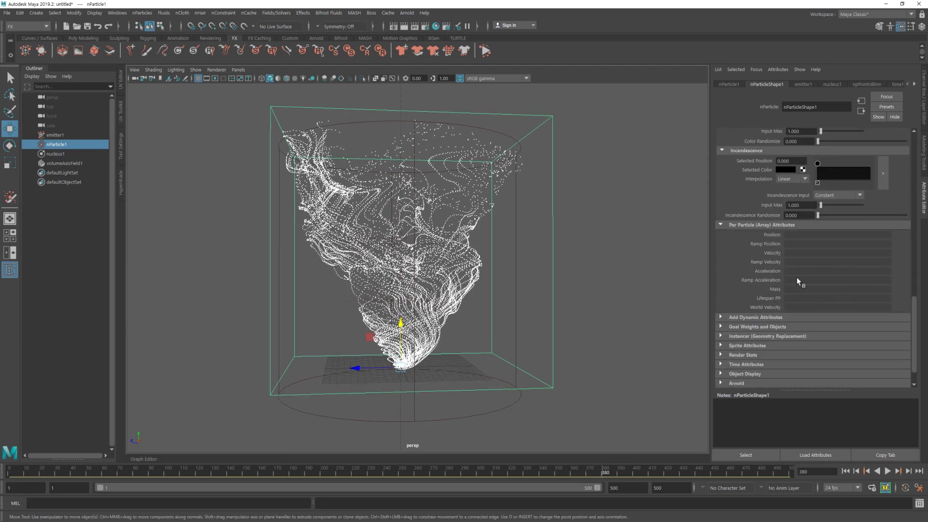
pyautogui.rightClick(791, 286)
pyautogui.click(822, 292)
# Create the expression nParticleShape1.mass = rand(0.7, 1.3), then replay from the start
pyautogui.tripleClick(535, 230)
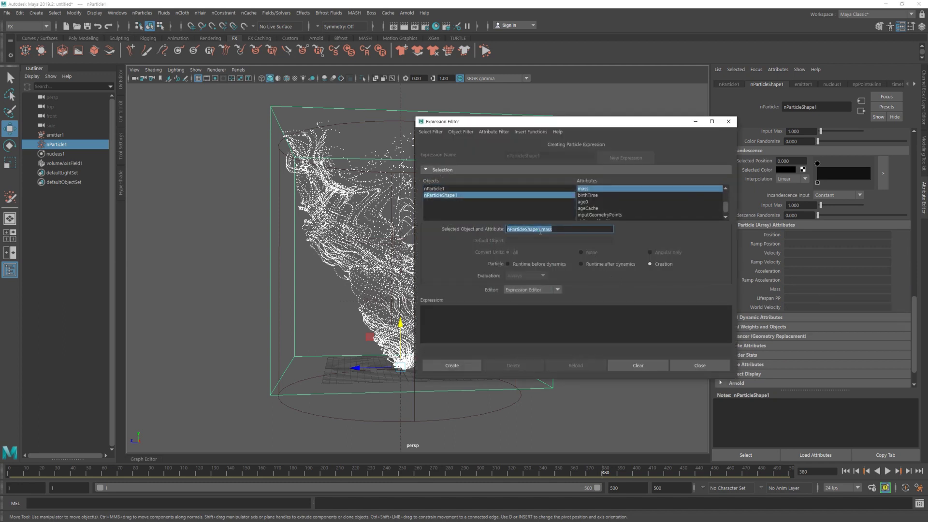
pyautogui.hotkey('ctrl', 'c')
pyautogui.click(535, 313)
pyautogui.hotkey('ctrl', 'v')
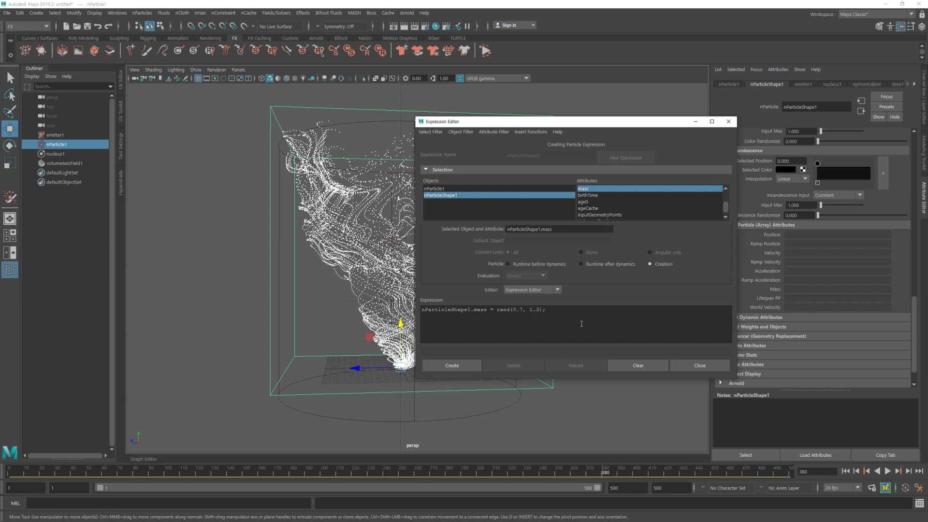
pyautogui.click(465, 368)
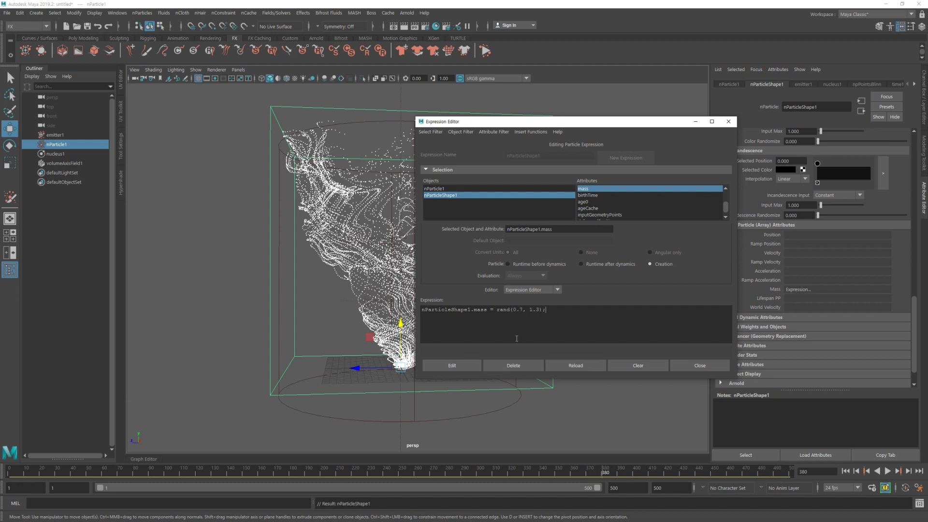
pyautogui.click(694, 364)
pyautogui.click(847, 471)
pyautogui.click(886, 471)
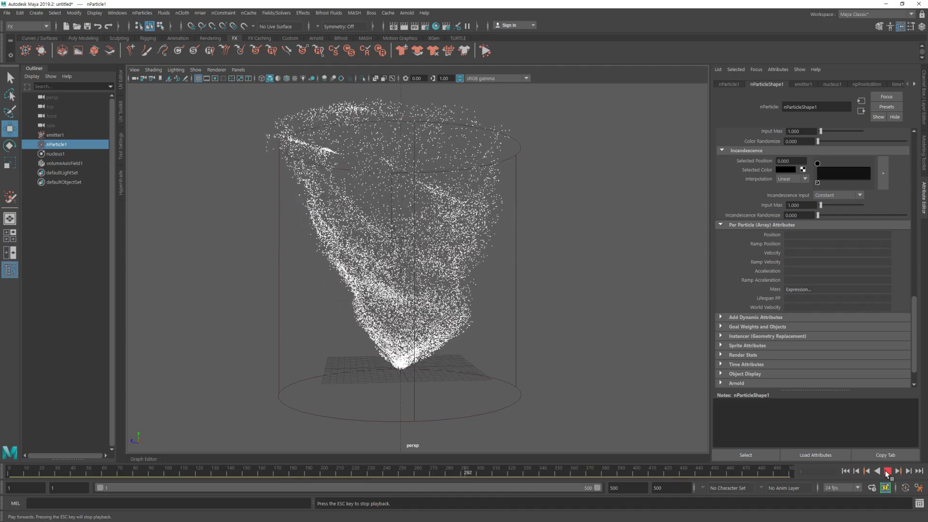
# Stop at frame 330 and set the ramp's Selected Color to a saturated orange
pyautogui.click(888, 473)
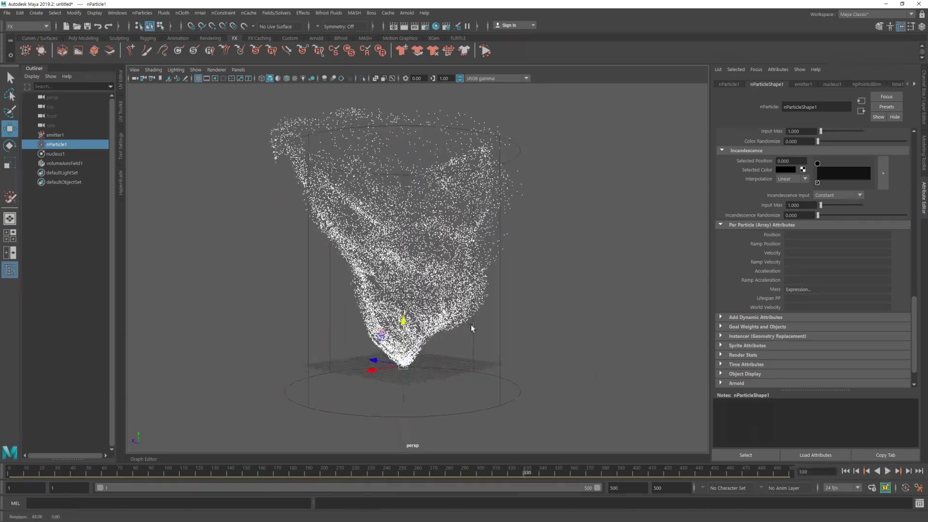
pyautogui.moveTo(338, 319)
pyautogui.keyDown('alt'); pyautogui.mouseDown()
pyautogui.moveTo(483, 332)
pyautogui.moveTo(537, 325)
pyautogui.mouseUp(); pyautogui.keyUp('alt')
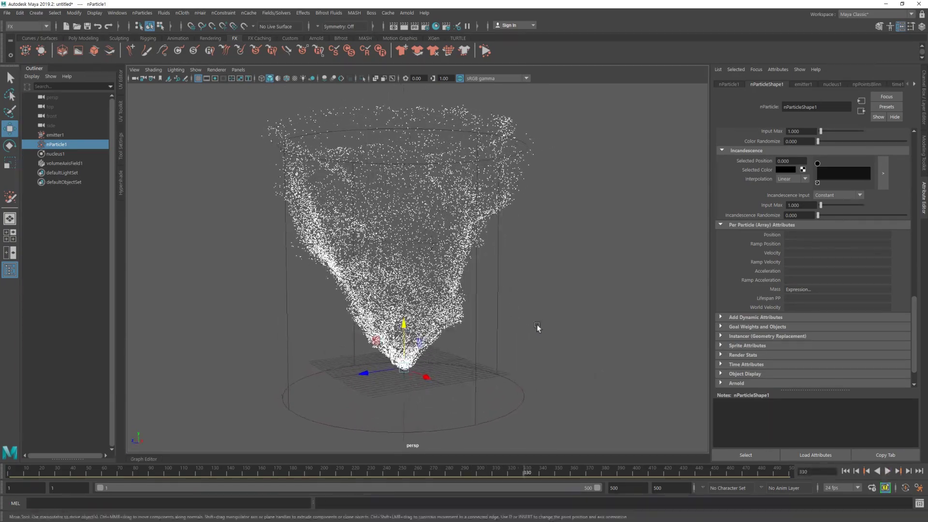
pyautogui.click(449, 293)
pyautogui.scroll(3, 831, 267)
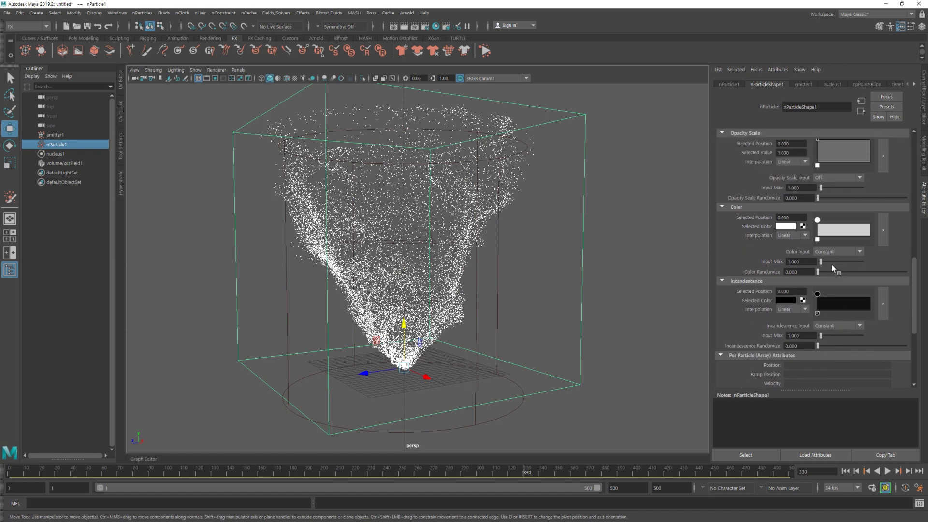
pyautogui.scroll(2, 832, 267)
pyautogui.click(785, 249)
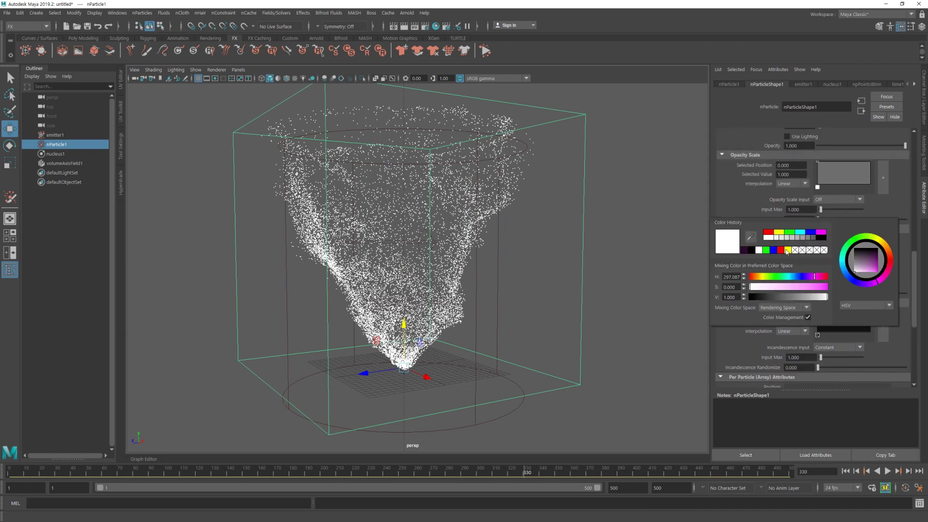
pyautogui.click(756, 278)
pyautogui.moveTo(791, 291)
pyautogui.mouseDown()
pyautogui.moveTo(835, 289)
pyautogui.moveTo(806, 298)
pyautogui.mouseUp()
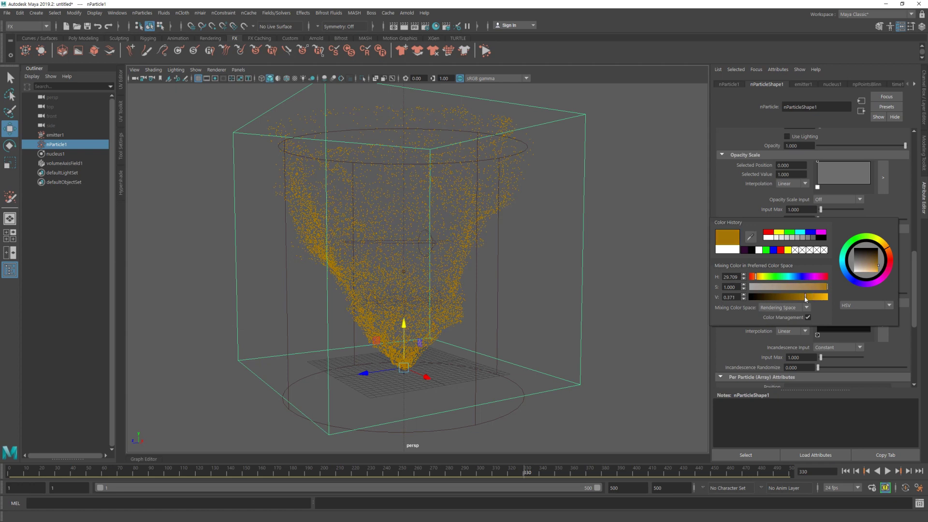
# Darken the end ramp colour, lowering its value and saturation to about 0.757
pyautogui.moveTo(863, 255); pyautogui.dragTo(871, 255)
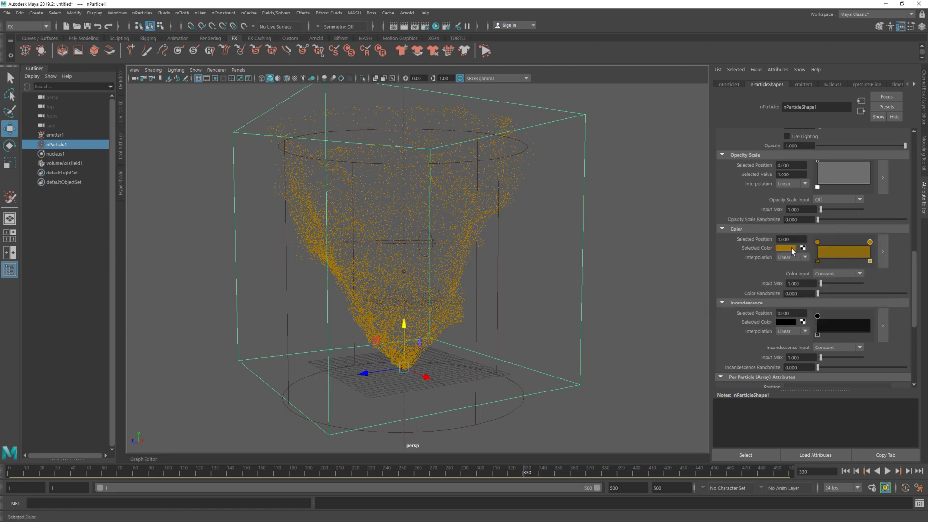
pyautogui.click(791, 248)
pyautogui.moveTo(805, 296); pyautogui.dragTo(790, 297)
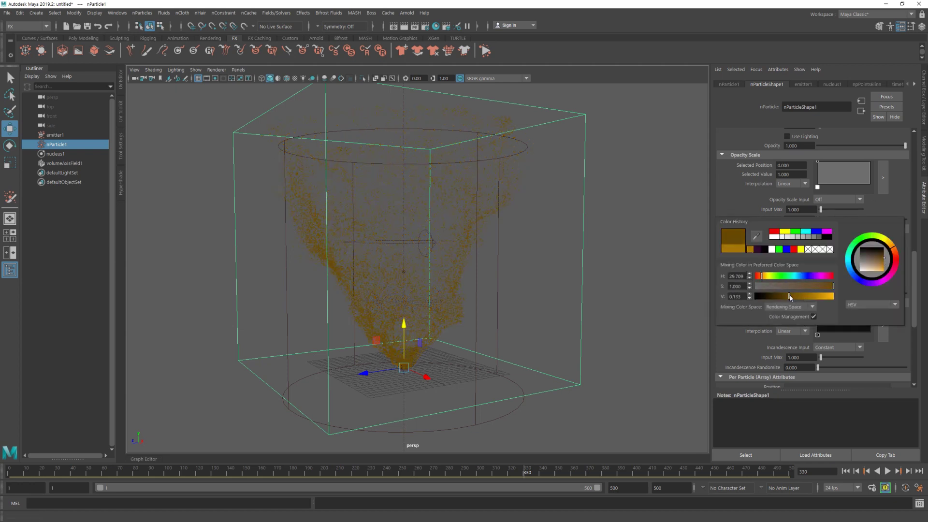
pyautogui.click(813, 289)
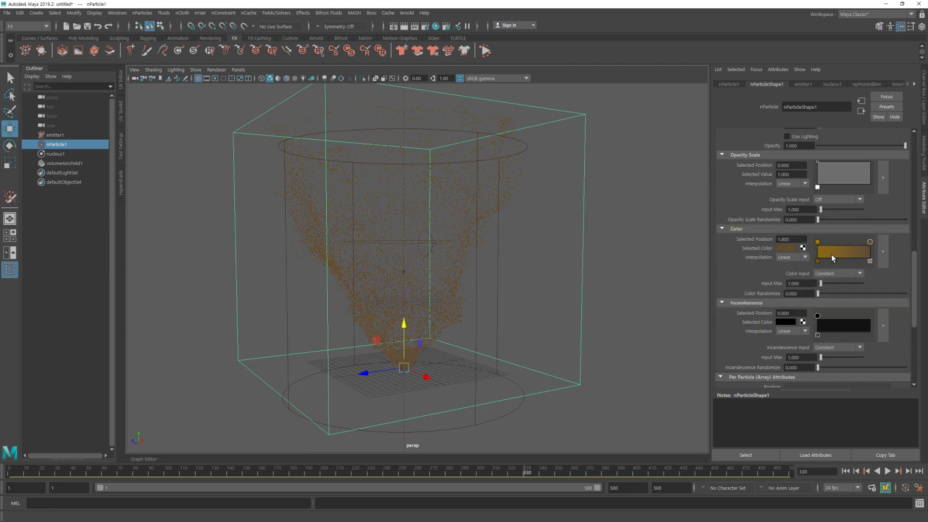
# Set Color Input to Randomized ID and orbit to view the orange funnel
pyautogui.click(826, 274)
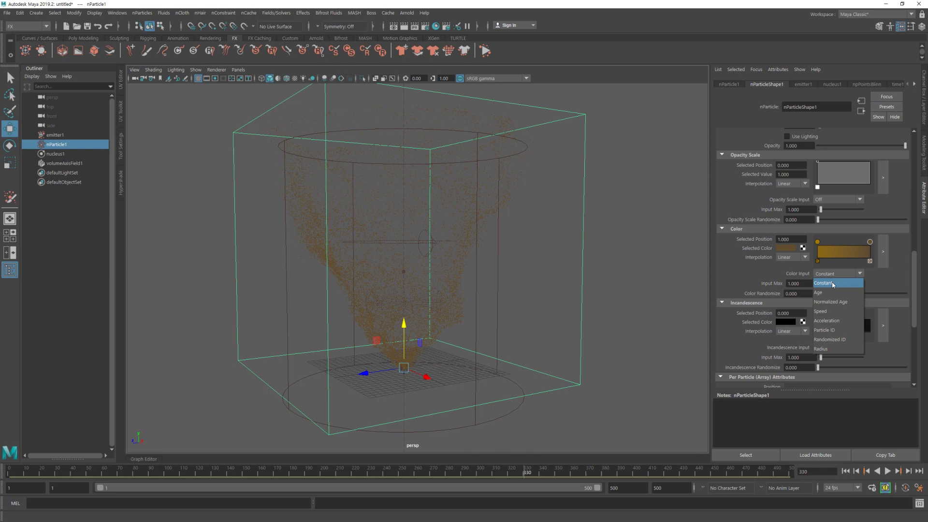
pyautogui.click(835, 339)
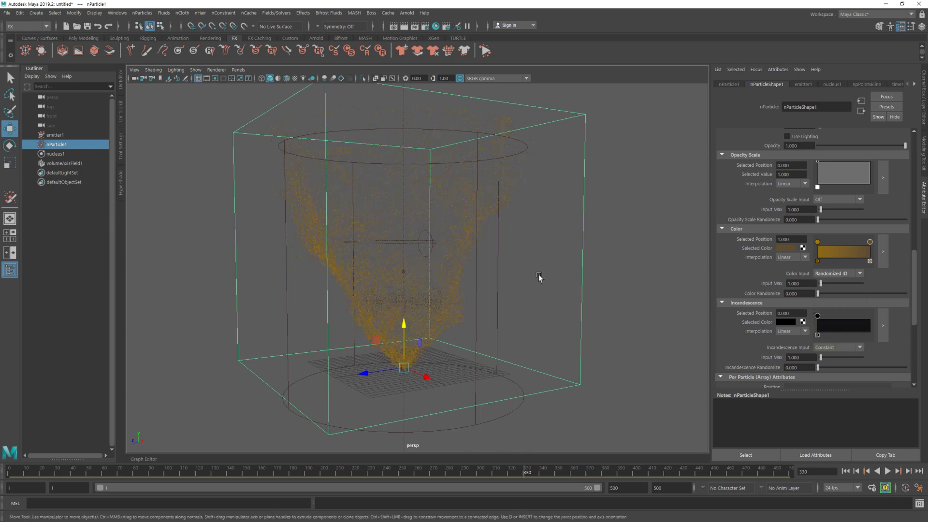
pyautogui.moveTo(538, 274)
pyautogui.keyDown('alt'); pyautogui.mouseDown()
pyautogui.moveTo(460, 272)
pyautogui.moveTo(539, 268)
pyautogui.mouseUp(); pyautogui.keyUp('alt')
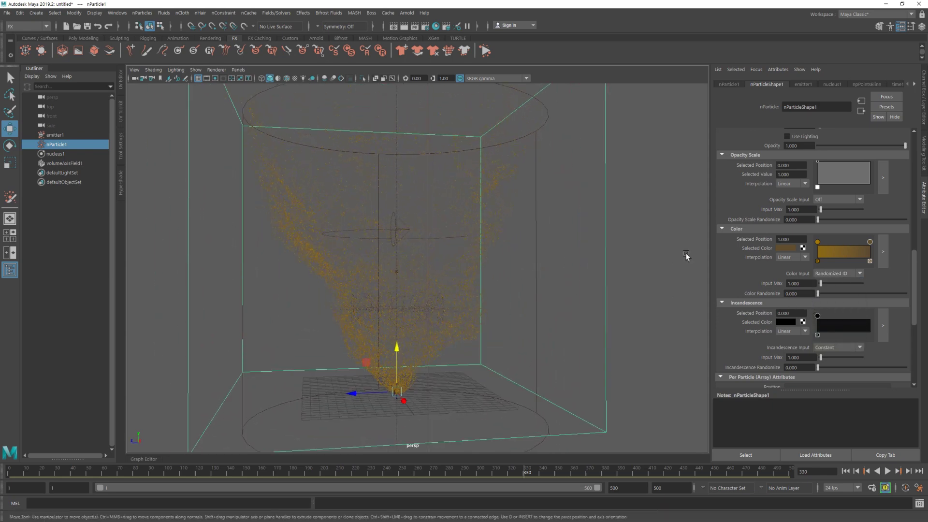
pyautogui.moveTo(631, 261)
pyautogui.keyDown('alt'); pyautogui.mouseDown()
pyautogui.moveTo(515, 265)
pyautogui.moveTo(589, 264)
pyautogui.moveTo(521, 252)
pyautogui.moveTo(535, 252)
pyautogui.moveTo(460, 255)
pyautogui.moveTo(595, 269)
pyautogui.moveTo(546, 271)
pyautogui.moveTo(579, 261)
pyautogui.mouseUp(); pyautogui.keyUp('alt')
pyautogui.click(608, 291)
pyautogui.moveTo(608, 292)
pyautogui.keyDown('alt'); pyautogui.mouseDown()
pyautogui.moveTo(528, 293)
pyautogui.moveTo(548, 293)
pyautogui.mouseUp(); pyautogui.keyUp('alt')
# Give nParticle1 a Random range lifespan of 9 with Lifespan Random 1
pyautogui.click(60, 145)
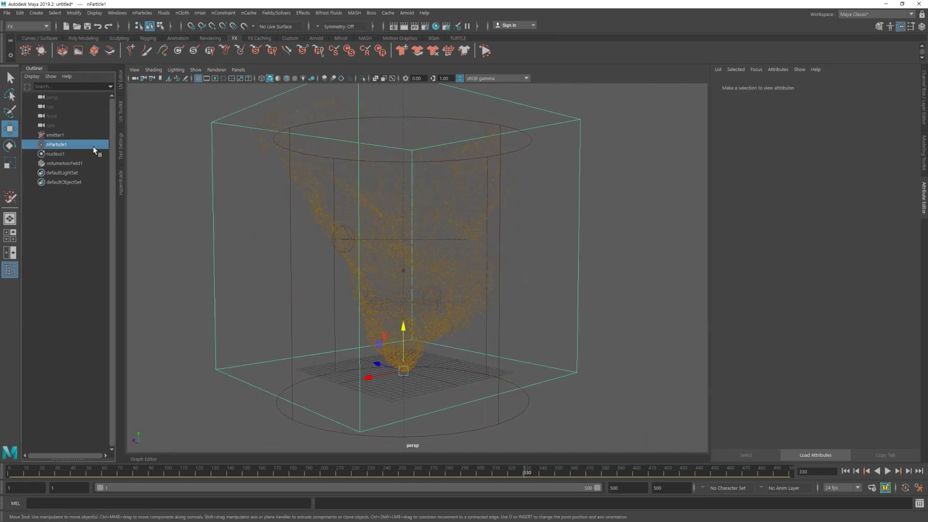
pyautogui.scroll(5, 838, 185)
pyautogui.scroll(5, 837, 184)
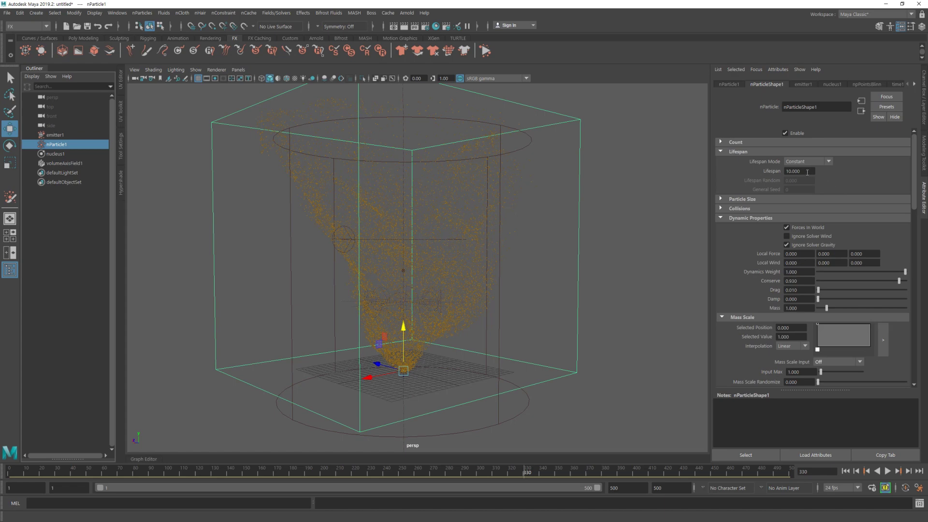
pyautogui.press('Tab')
pyautogui.click(804, 164)
pyautogui.click(800, 189)
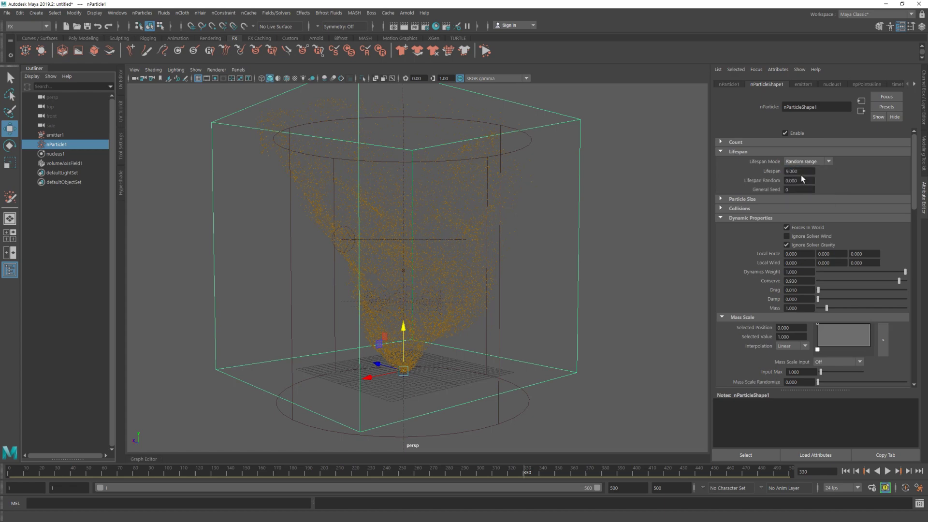
pyautogui.click(804, 181)
# Rewind and replay the simulation, orbiting to look down into the cylinder
pyautogui.keyDown('alt'); pyautogui.moveTo(580, 284); pyautogui.dragTo(528, 269); pyautogui.keyUp('alt')
pyautogui.click(602, 269)
pyautogui.click(60, 145)
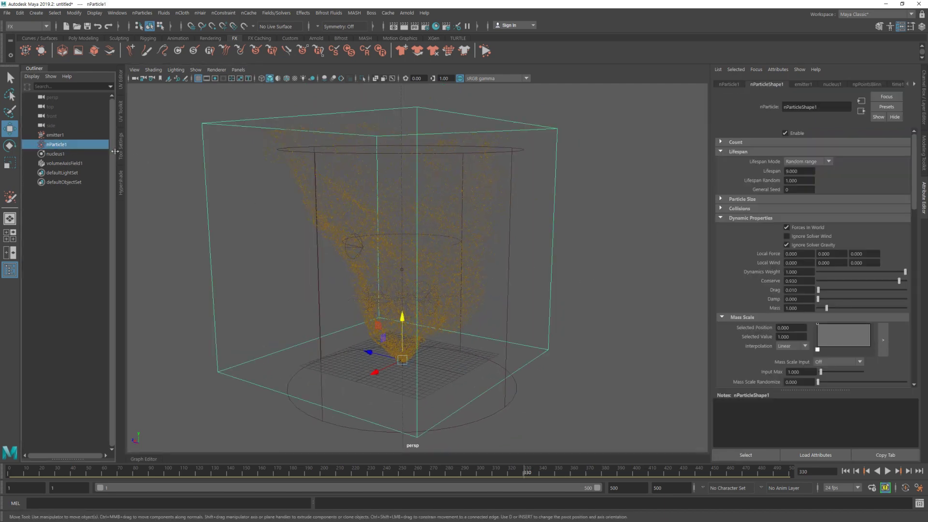
pyautogui.click(845, 470)
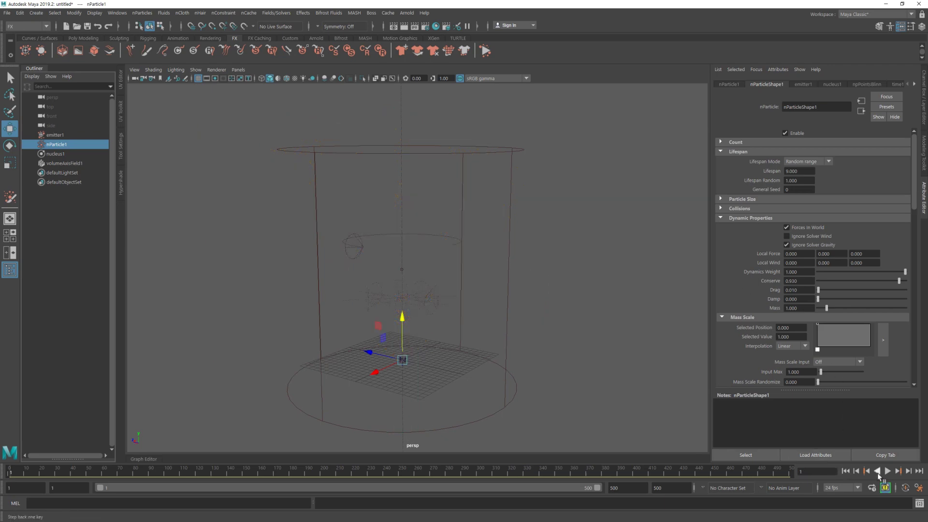
pyautogui.click(887, 471)
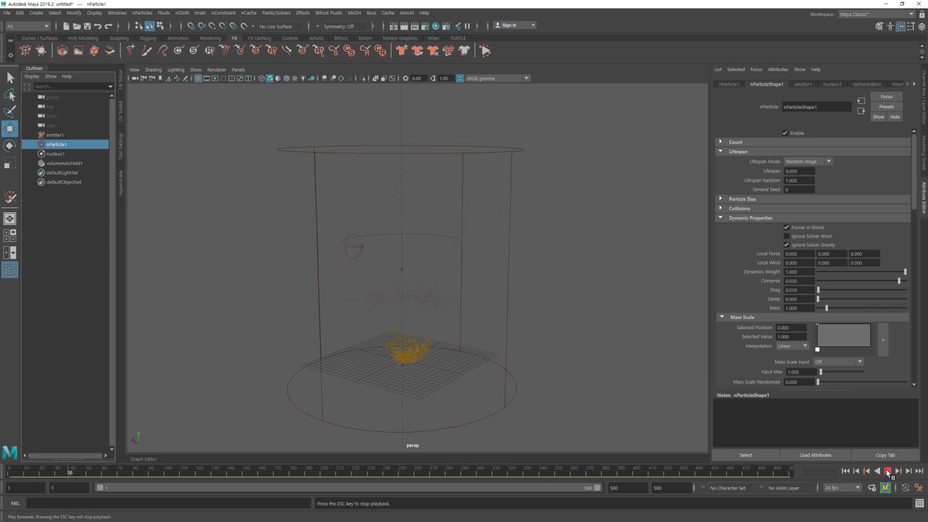
pyautogui.moveTo(543, 337)
pyautogui.keyDown('alt'); pyautogui.mouseDown()
pyautogui.moveTo(590, 327)
pyautogui.moveTo(581, 331)
pyautogui.mouseUp(); pyautogui.keyUp('alt')
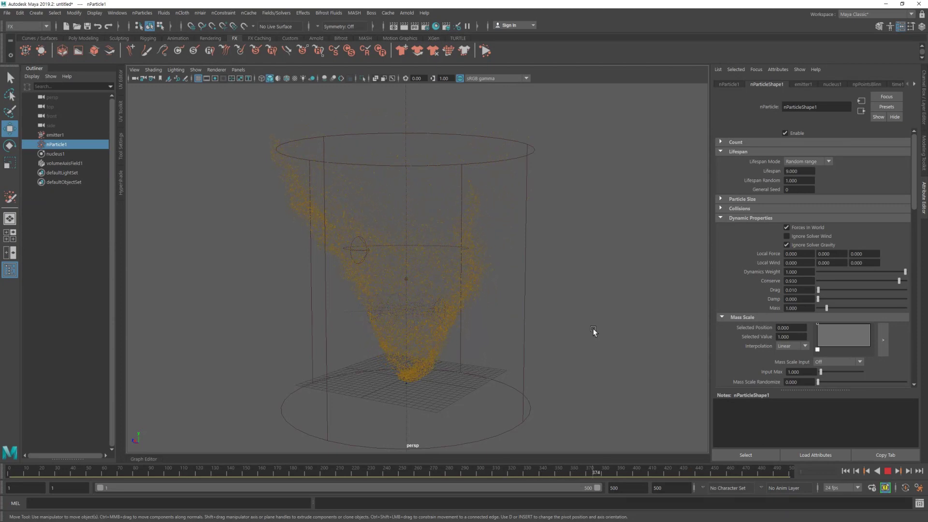
# Stop at frame 477, change emitter1's Rate from 1500 to 2500, and replay from start
pyautogui.click(888, 473)
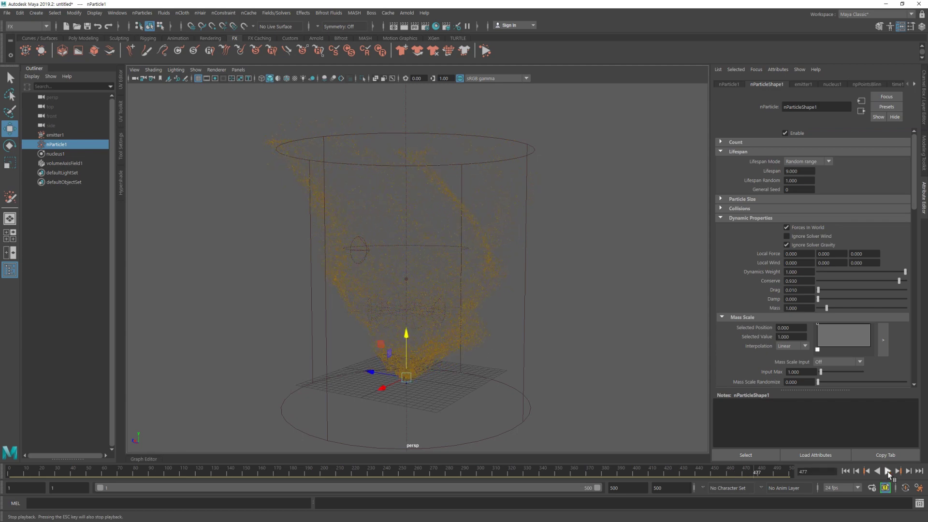
pyautogui.click(54, 135)
pyautogui.moveTo(812, 229); pyautogui.dragTo(742, 230)
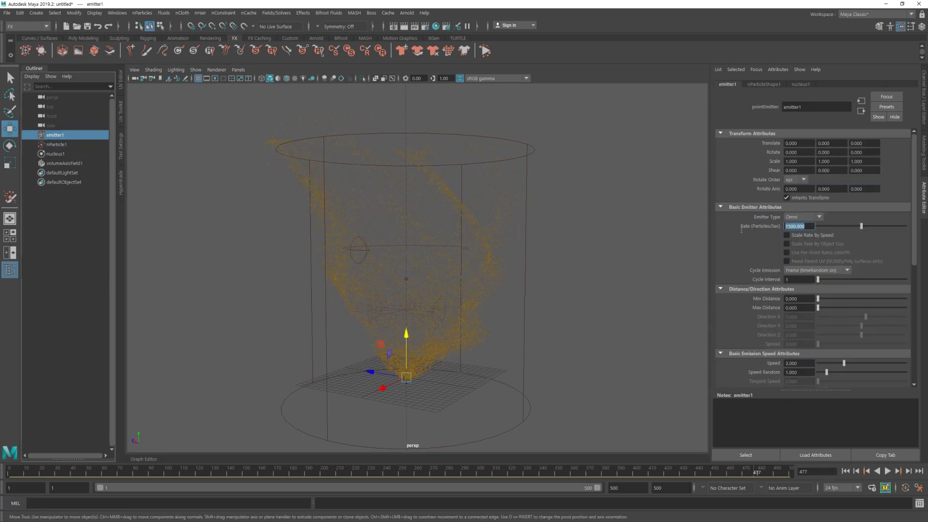
pyautogui.write('2')
pyautogui.write('500')
pyautogui.press('Return')
pyautogui.click(846, 472)
pyautogui.click(888, 471)
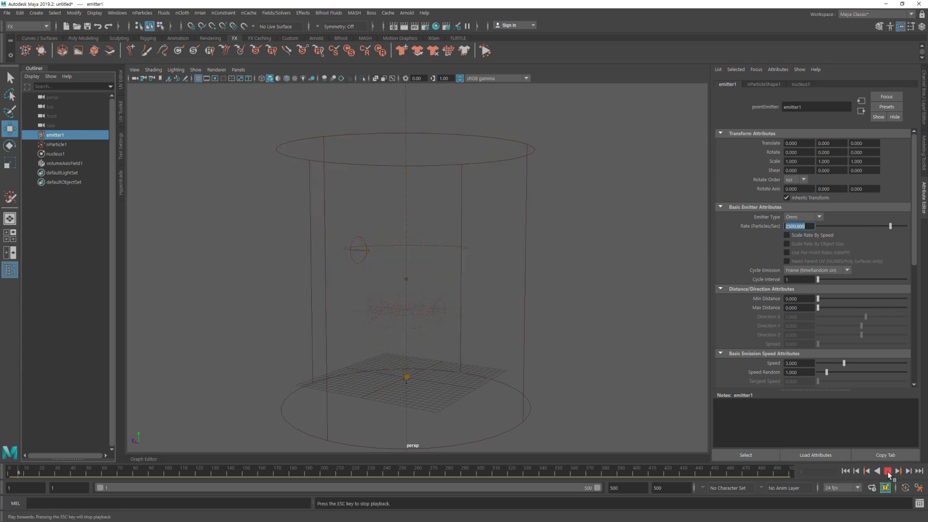